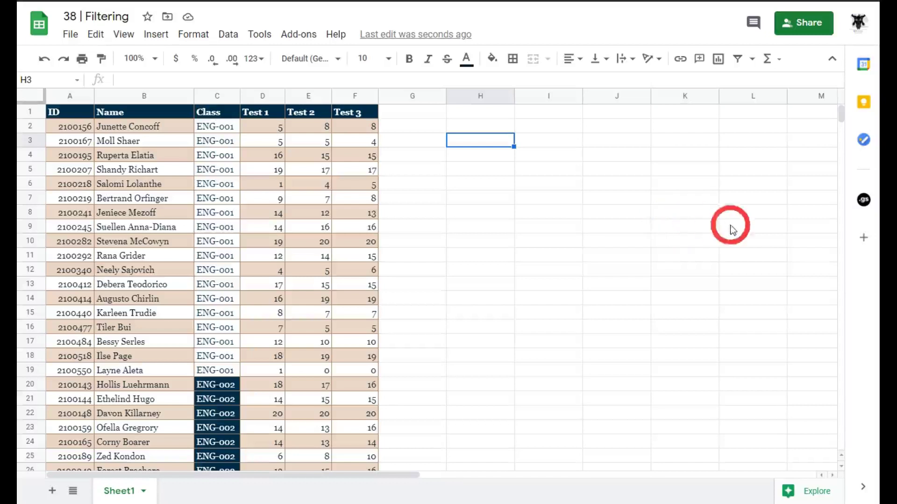
Step: Select the ID header cell and scroll through the score table
{"action": "left_click", "coordinate": [56, 112]}
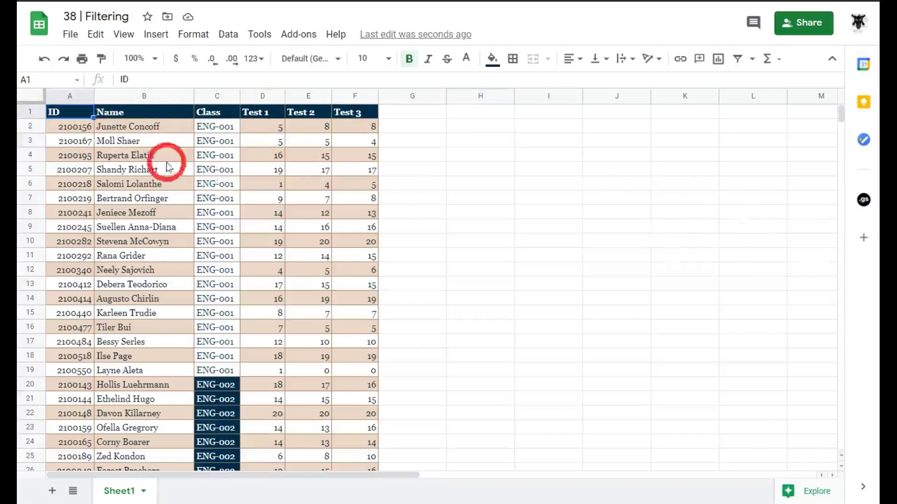
{"action": "scroll", "coordinate": [167, 160], "scroll_direction": "down", "scroll_amount": 17}
{"action": "scroll", "coordinate": [202, 186], "scroll_direction": "down", "scroll_amount": 10}
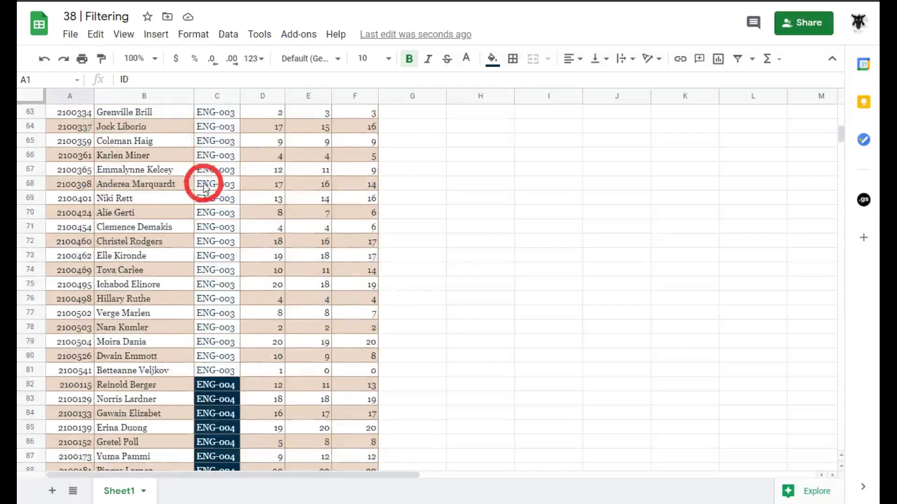
{"action": "scroll", "coordinate": [220, 228], "scroll_direction": "up", "scroll_amount": 2}
{"action": "scroll", "coordinate": [223, 229], "scroll_direction": "up", "scroll_amount": 20}
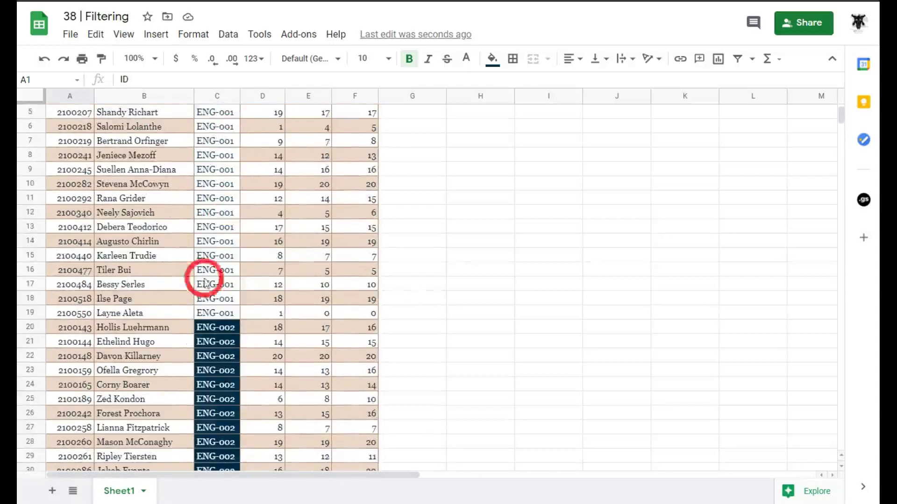
{"action": "scroll", "coordinate": [200, 281], "scroll_direction": "down", "scroll_amount": 15}
{"action": "scroll", "coordinate": [214, 370], "scroll_direction": "up", "scroll_amount": 17}
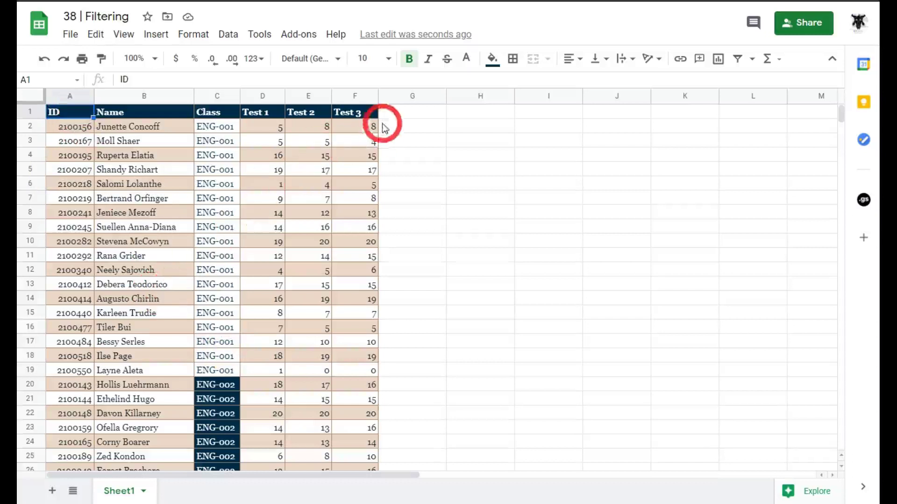
Step: Select the table A1:F445 and create a filter on it
{"action": "left_click", "coordinate": [359, 115], "text": "shift"}
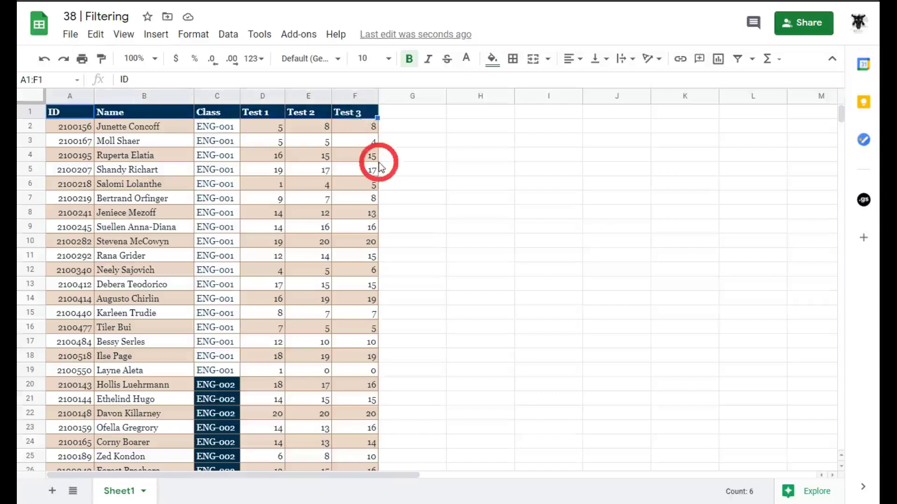
{"action": "key", "text": "ctrl+shift+Down"}
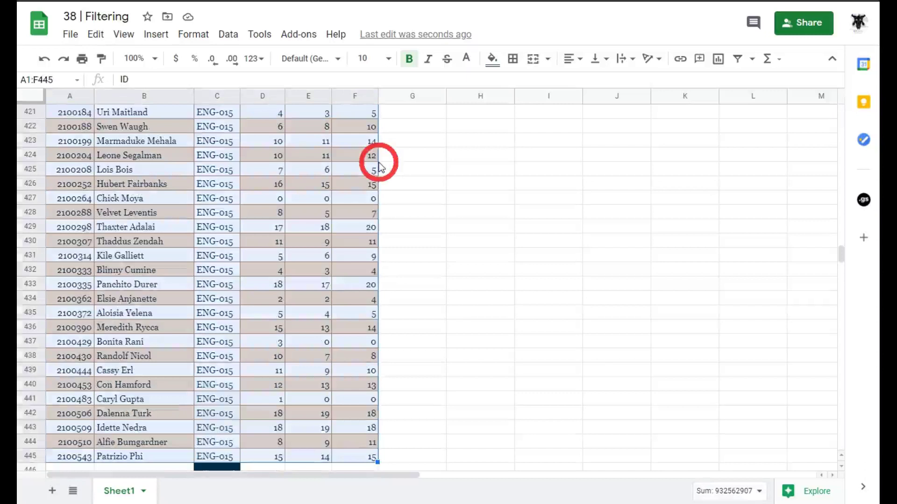
{"action": "left_click", "coordinate": [227, 34]}
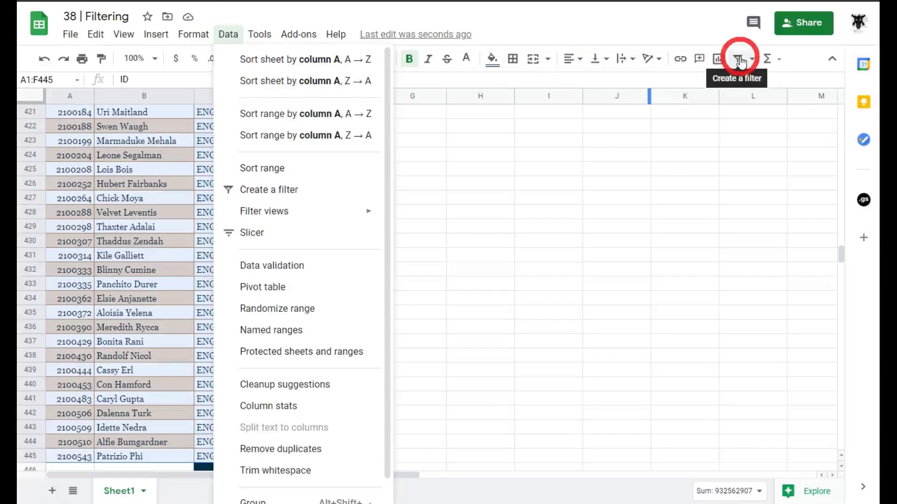
{"action": "left_click", "coordinate": [739, 59]}
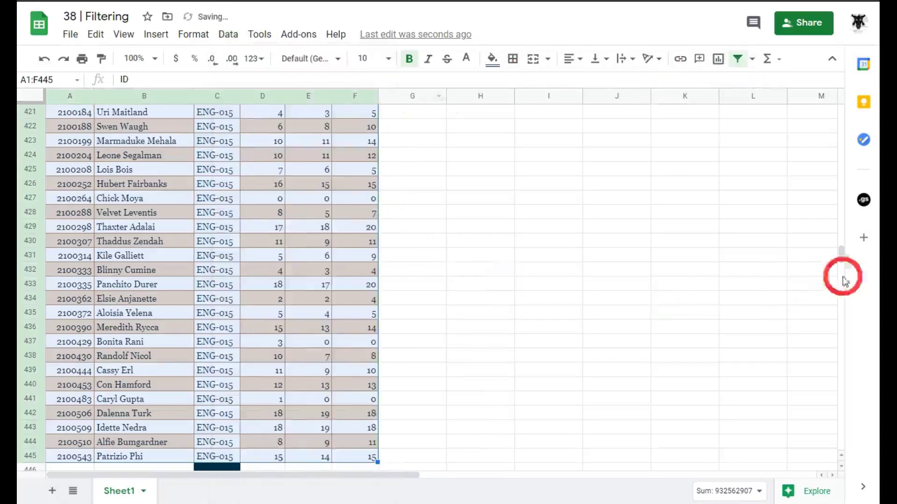
{"action": "left_click_drag", "start_coordinate": [836, 264], "coordinate": [815, 100]}
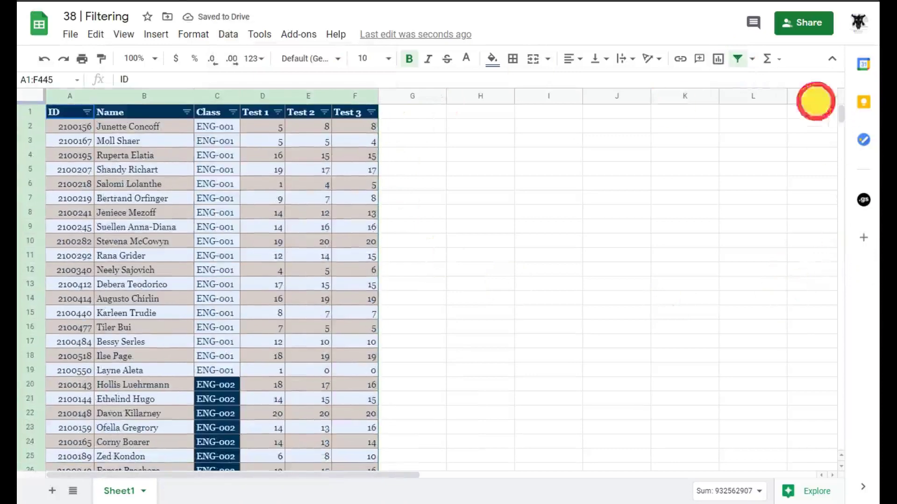
Step: Clear the selection, then open and cancel the Test 3 filter menu
{"action": "left_click", "coordinate": [463, 186]}
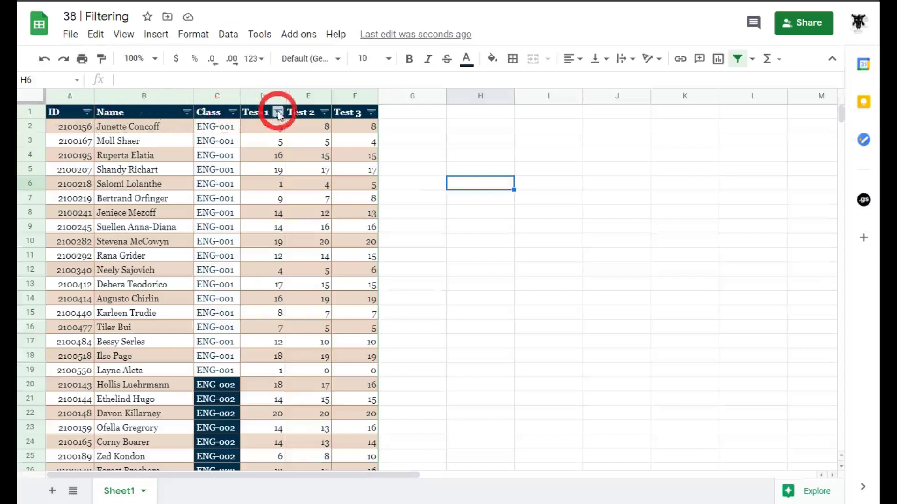
{"action": "key", "text": "Up"}
{"action": "key", "text": "Up"}
{"action": "left_click", "coordinate": [371, 112]}
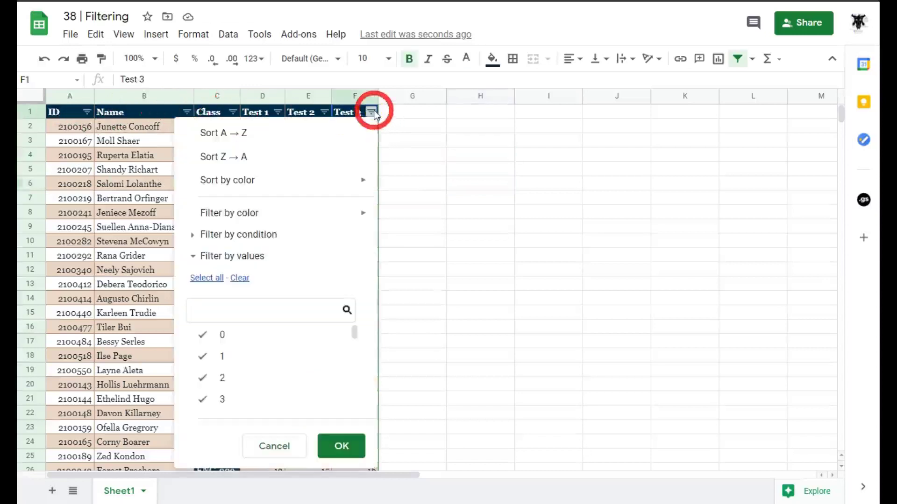
{"action": "left_click", "coordinate": [415, 125]}
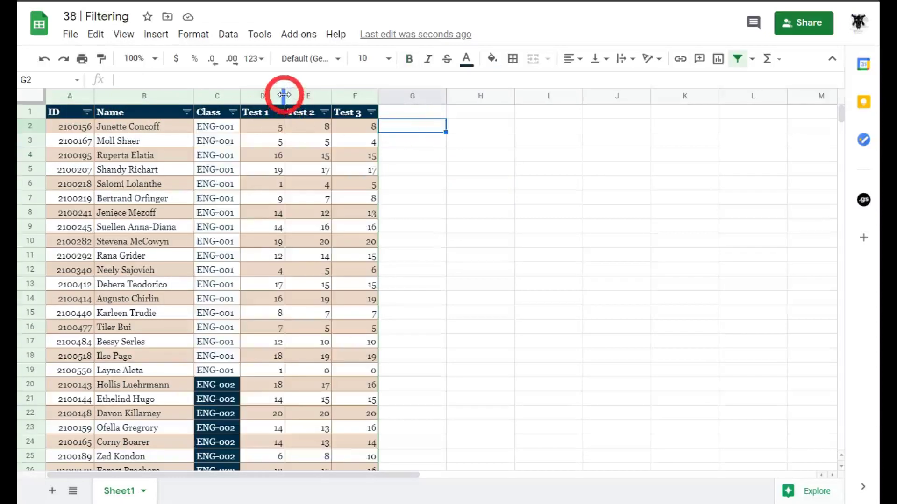
Step: Auto-fit column D to its full Test 1 header
{"action": "left_click_drag", "start_coordinate": [284, 95], "coordinate": [279, 95]}
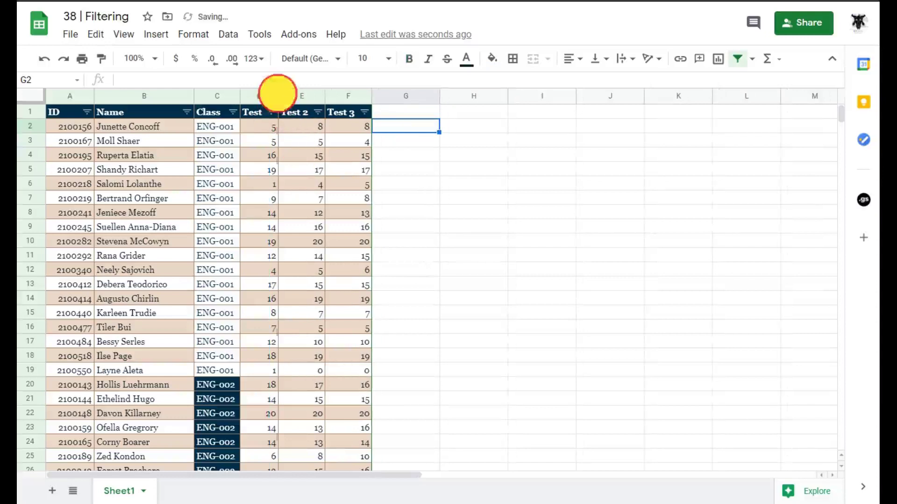
{"action": "double_click", "coordinate": [279, 93]}
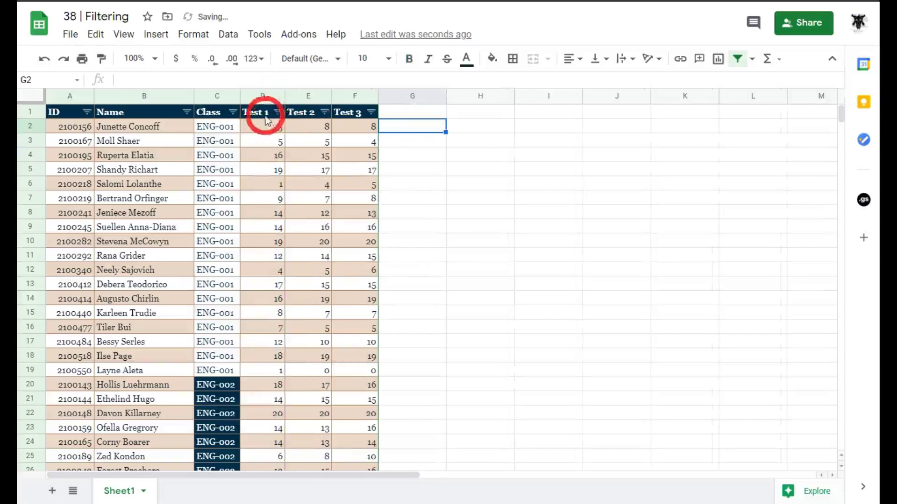
{"action": "left_click", "coordinate": [492, 154]}
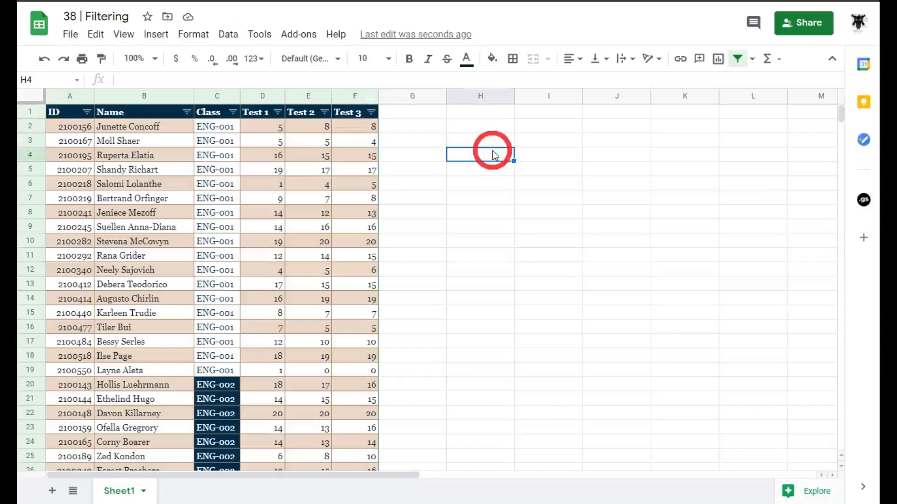
Step: Sort by Name A→Z, then Z→A so Zed Kondon comes first
{"action": "left_click", "coordinate": [186, 112]}
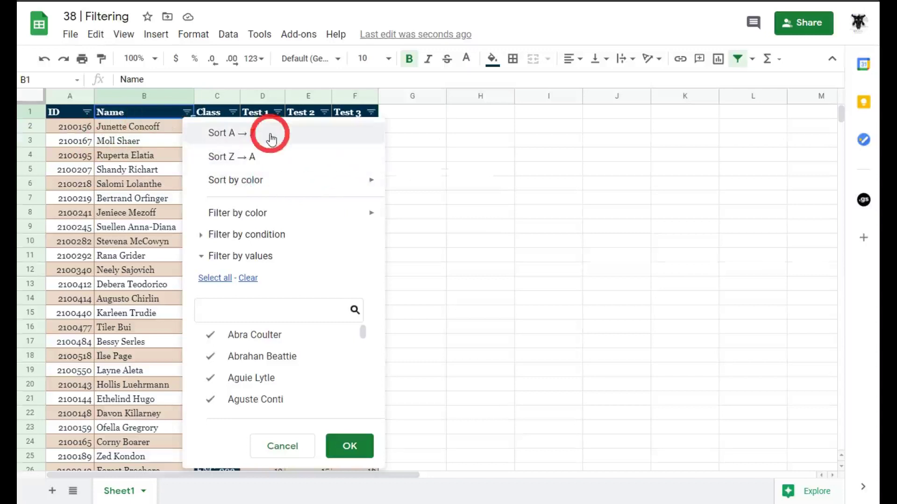
{"action": "left_click", "coordinate": [270, 135]}
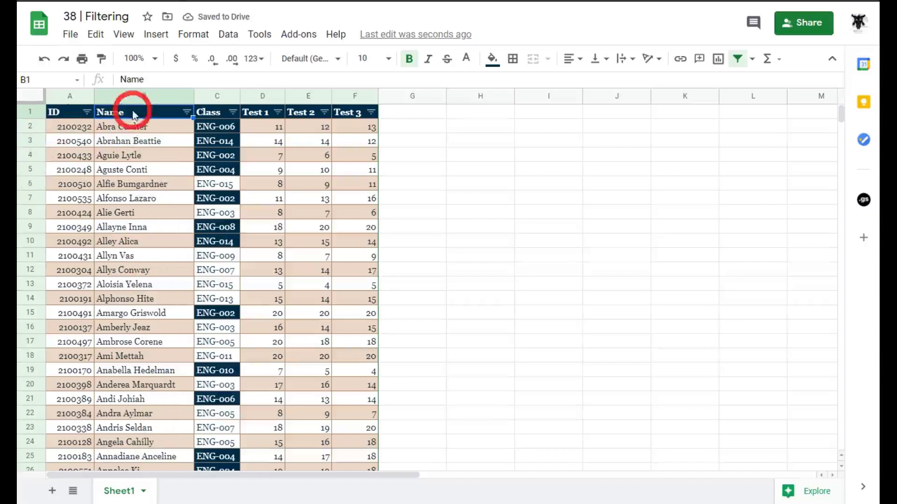
{"action": "left_click", "coordinate": [190, 113]}
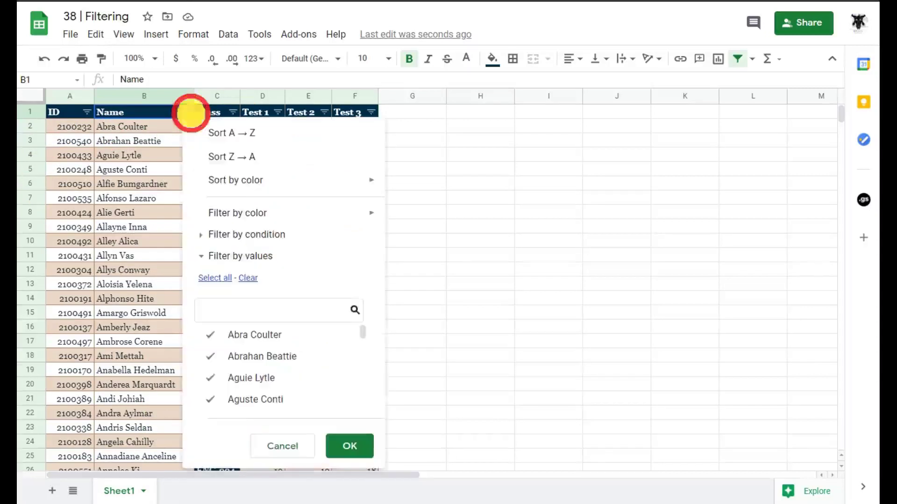
{"action": "left_click", "coordinate": [226, 159]}
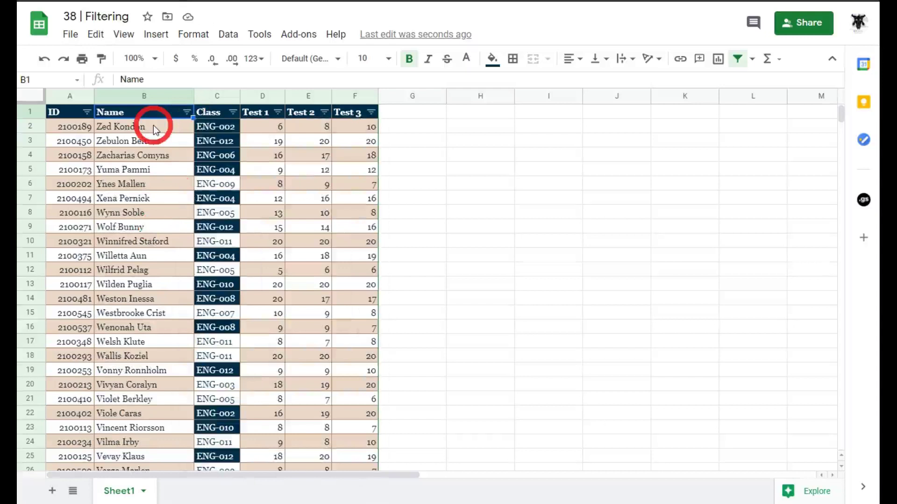
Step: Sort by ID ascending, then descending so 2100554 comes first
{"action": "left_click", "coordinate": [87, 113]}
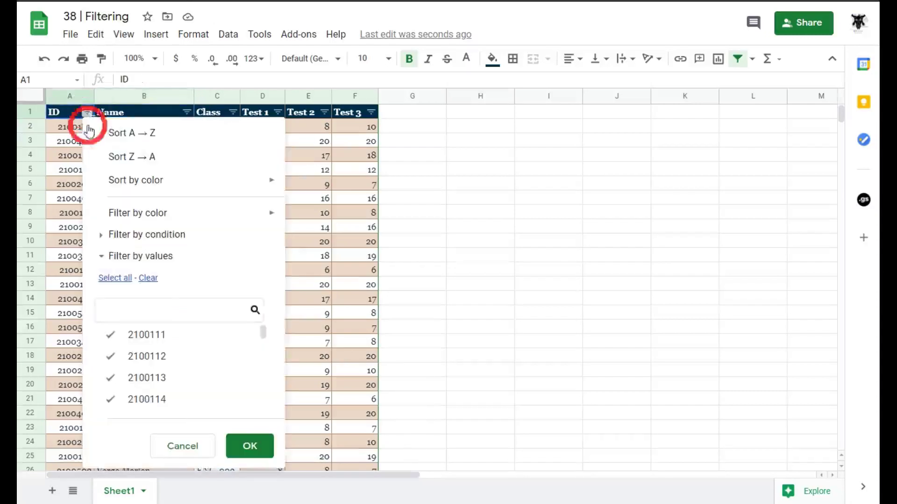
{"action": "left_click", "coordinate": [111, 136]}
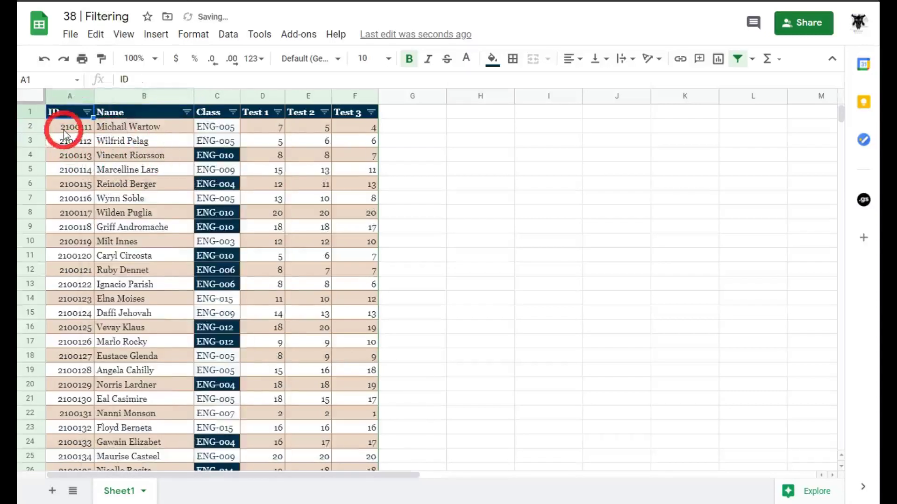
{"action": "left_click", "coordinate": [87, 113]}
{"action": "left_click", "coordinate": [126, 154]}
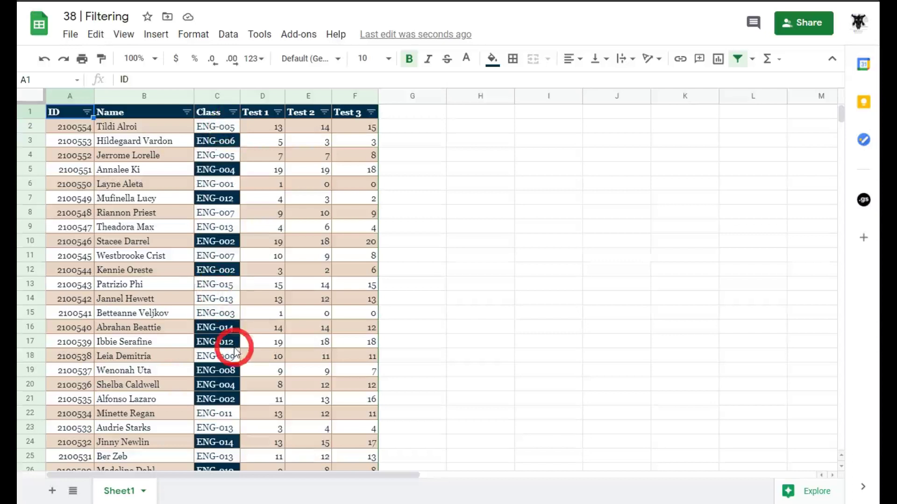
{"action": "left_click", "coordinate": [233, 112]}
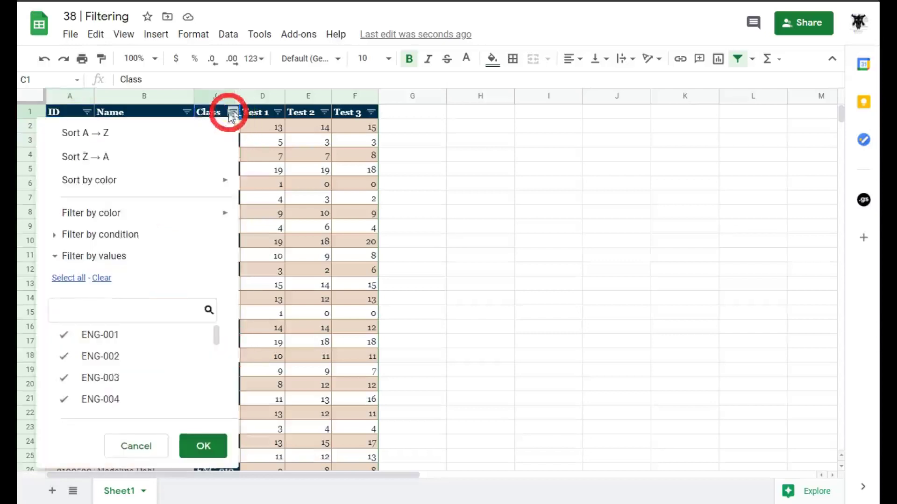
{"action": "mouse_move", "coordinate": [114, 179]}
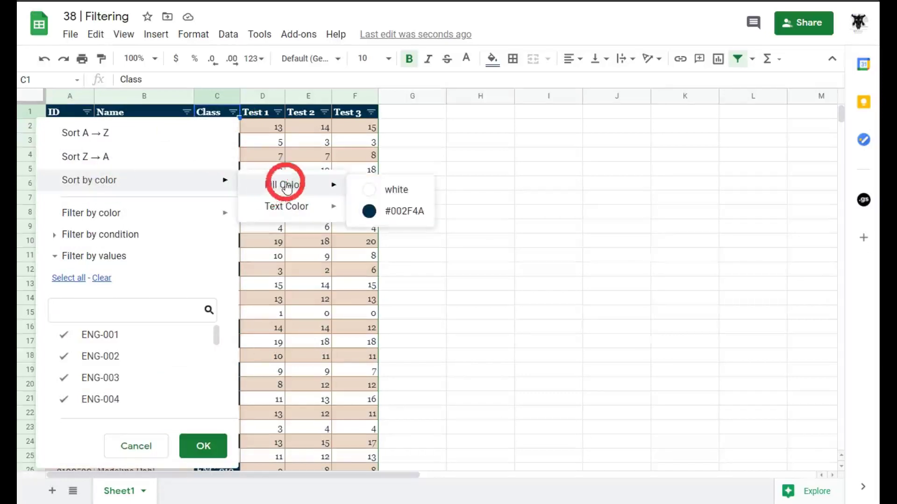
{"action": "mouse_move", "coordinate": [300, 210]}
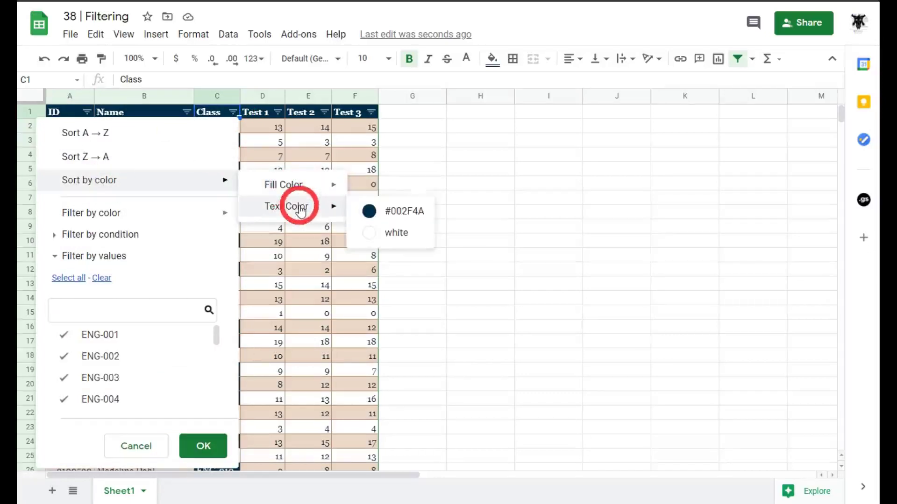
{"action": "mouse_move", "coordinate": [310, 192]}
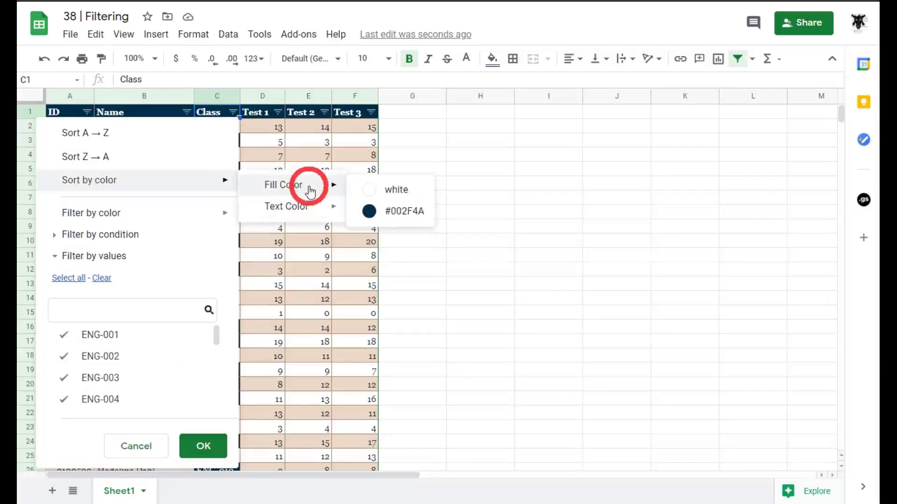
{"action": "left_click", "coordinate": [410, 214]}
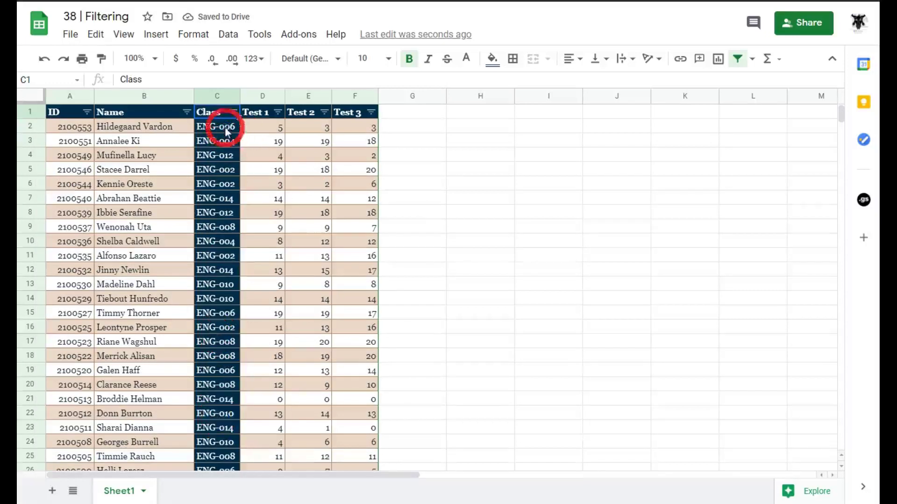
{"action": "scroll", "coordinate": [224, 132], "scroll_direction": "down", "scroll_amount": 3}
{"action": "scroll", "coordinate": [225, 133], "scroll_direction": "down", "scroll_amount": 20}
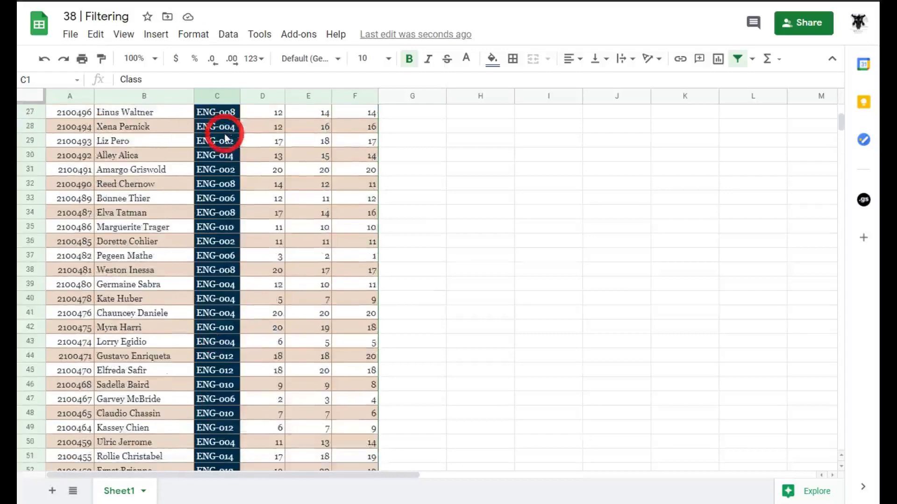
{"action": "scroll", "coordinate": [225, 142], "scroll_direction": "down", "scroll_amount": 20}
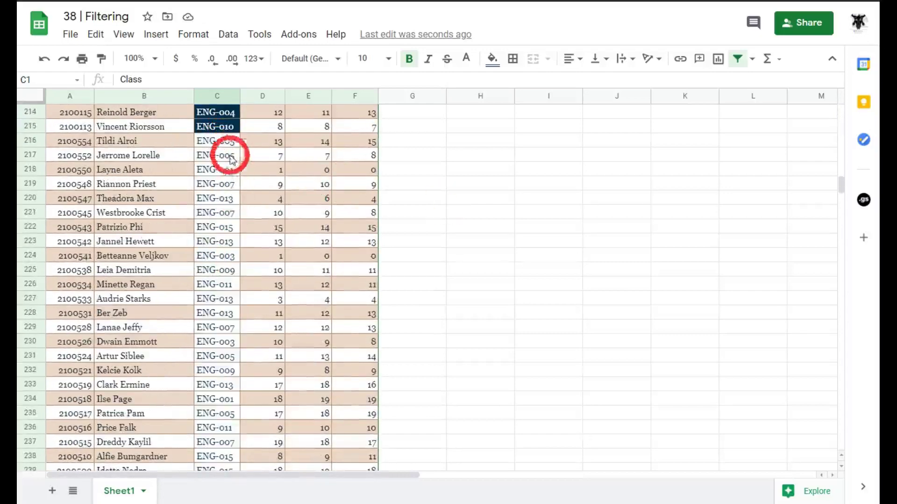
{"action": "scroll", "coordinate": [217, 173], "scroll_direction": "down", "scroll_amount": 13}
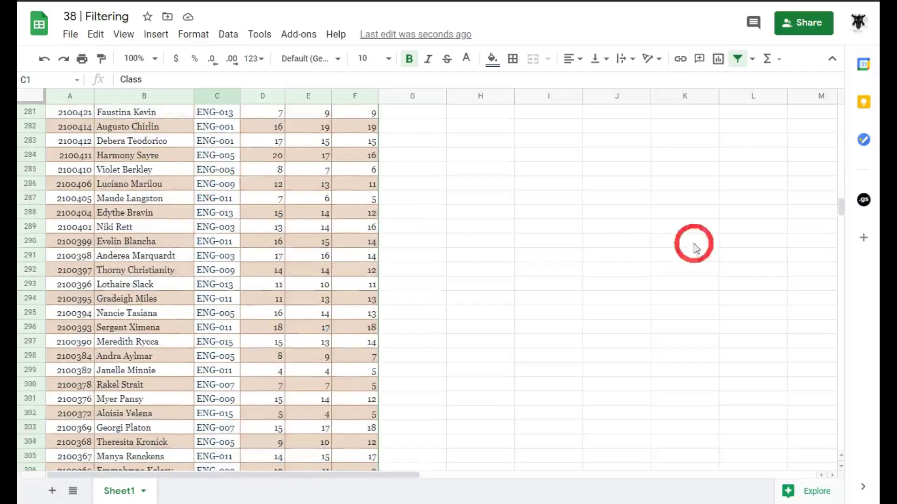
{"action": "left_click_drag", "start_coordinate": [843, 206], "coordinate": [843, 110]}
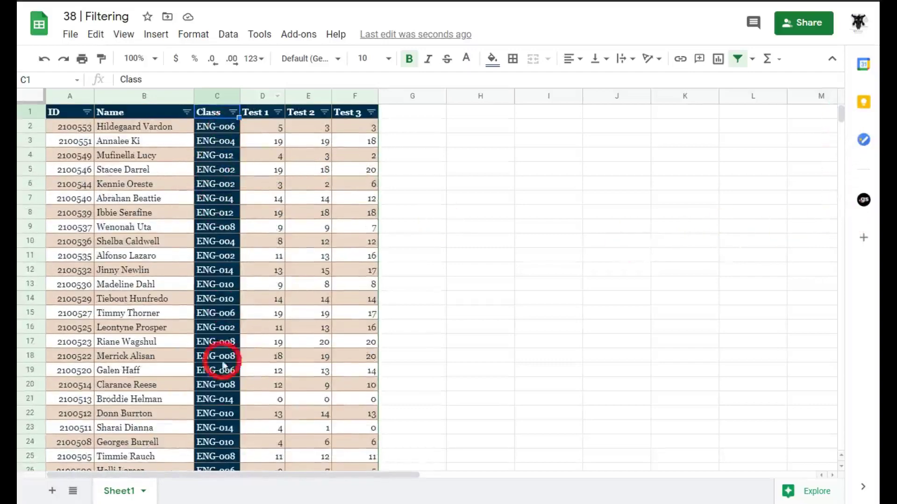
{"action": "left_click", "coordinate": [233, 112]}
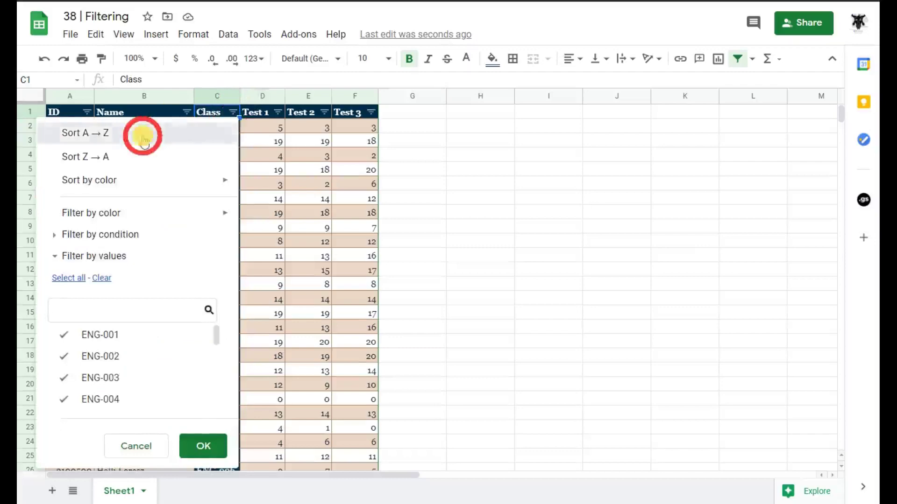
Step: Sort Class A→Z, then sort by fill colour #002F4A so dark-filled rows lead
{"action": "left_click", "coordinate": [143, 135]}
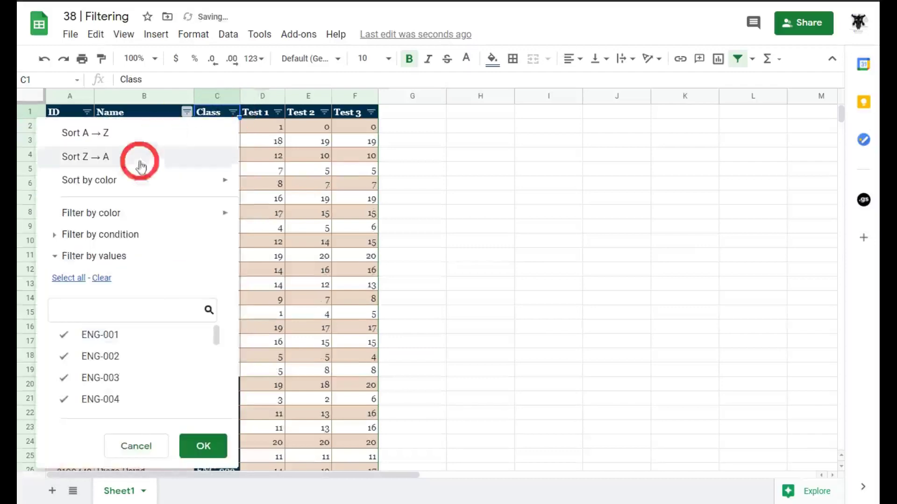
{"action": "mouse_move", "coordinate": [136, 183]}
{"action": "mouse_move", "coordinate": [265, 186]}
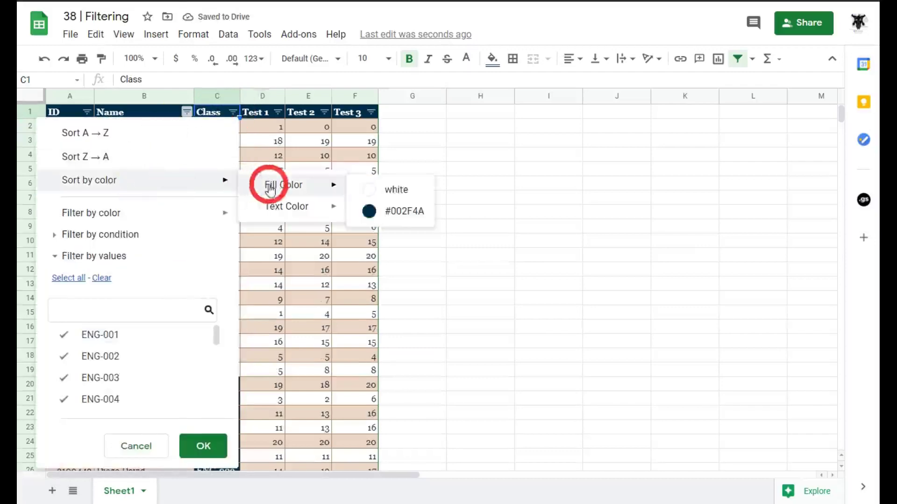
{"action": "left_click", "coordinate": [387, 213]}
Step: Scroll through the re-sorted table and back to the top, leaving the Class filter unchanged
{"action": "scroll", "coordinate": [222, 308], "scroll_direction": "down", "scroll_amount": 20}
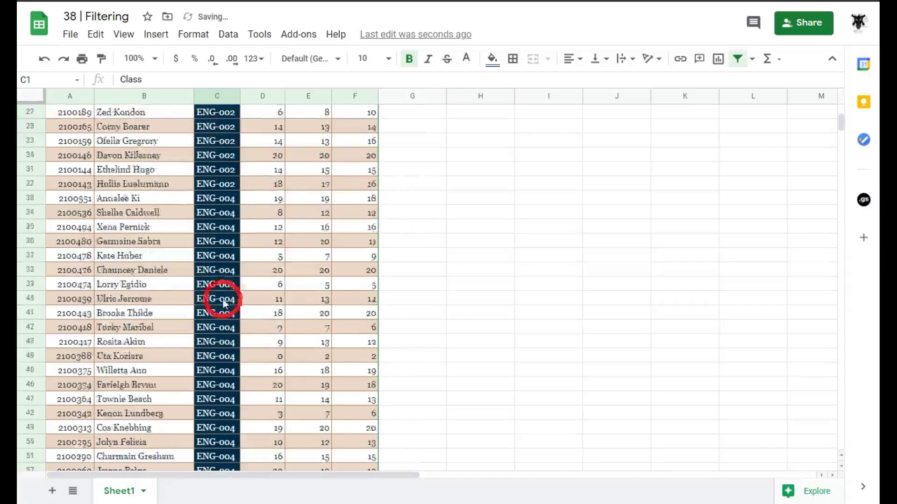
{"action": "scroll", "coordinate": [222, 330], "scroll_direction": "down", "scroll_amount": 20}
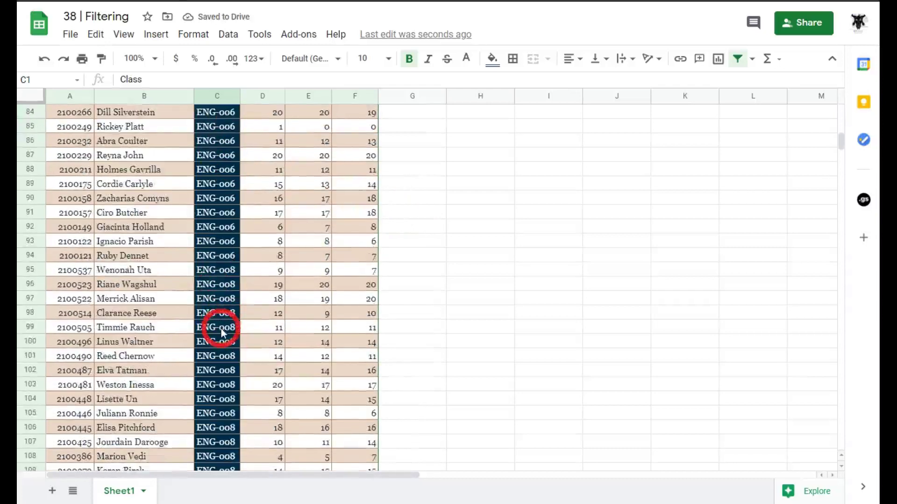
{"action": "scroll", "coordinate": [222, 329], "scroll_direction": "down", "scroll_amount": 20}
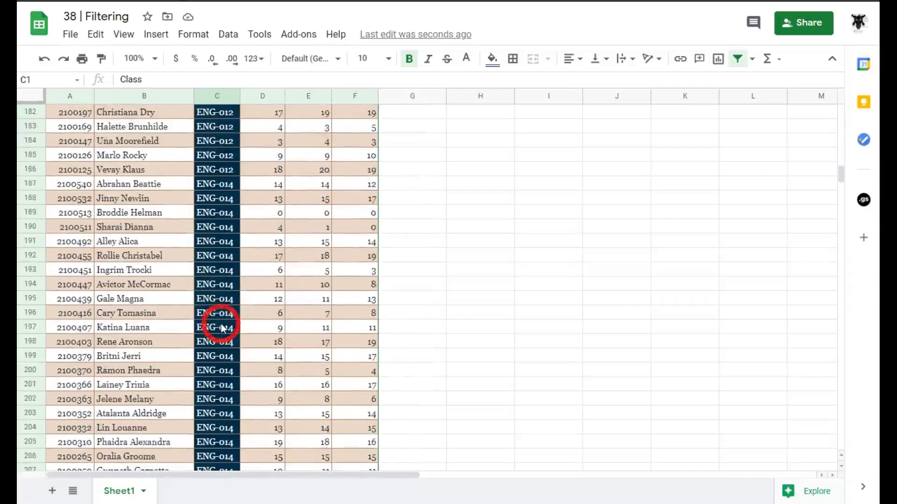
{"action": "scroll", "coordinate": [224, 369], "scroll_direction": "down", "scroll_amount": 7}
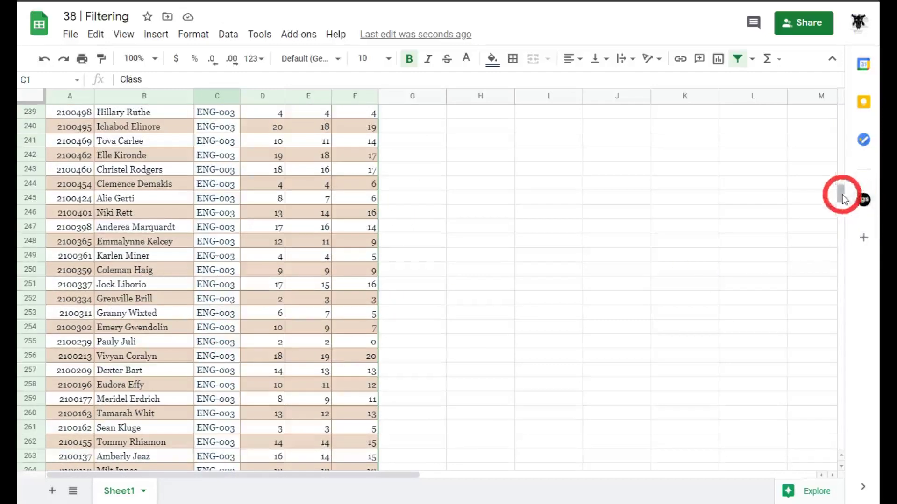
{"action": "left_click_drag", "start_coordinate": [840, 198], "coordinate": [840, 91]}
{"action": "left_click", "coordinate": [518, 154]}
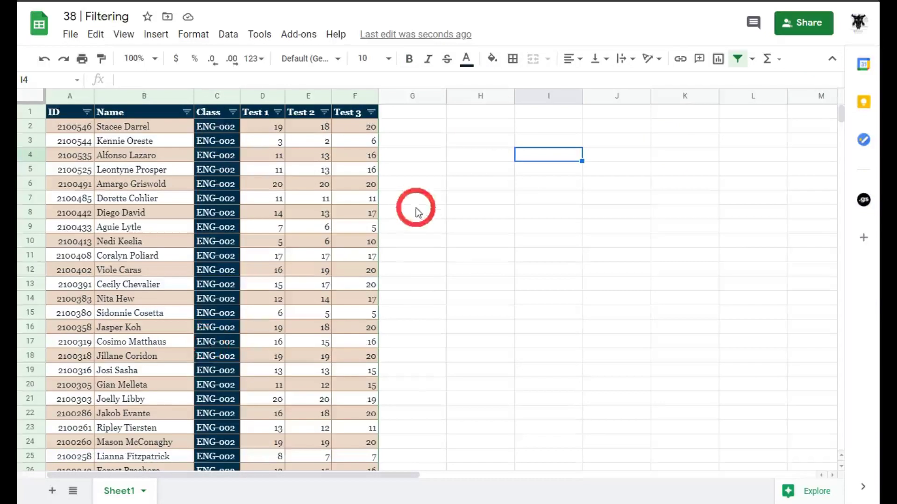
{"action": "left_click", "coordinate": [233, 112]}
{"action": "left_click", "coordinate": [468, 182]}
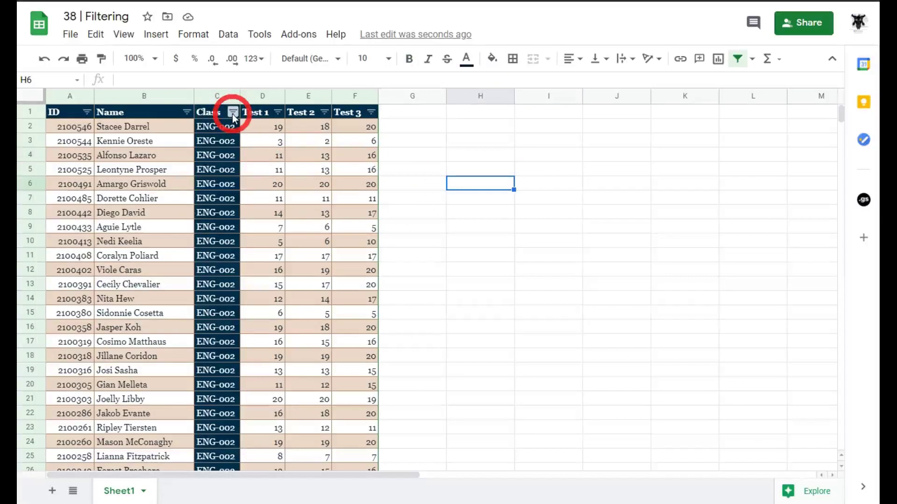
Step: Sort by Class A→Z, then Name A→Z, then Name Z→A
{"action": "left_click", "coordinate": [232, 113]}
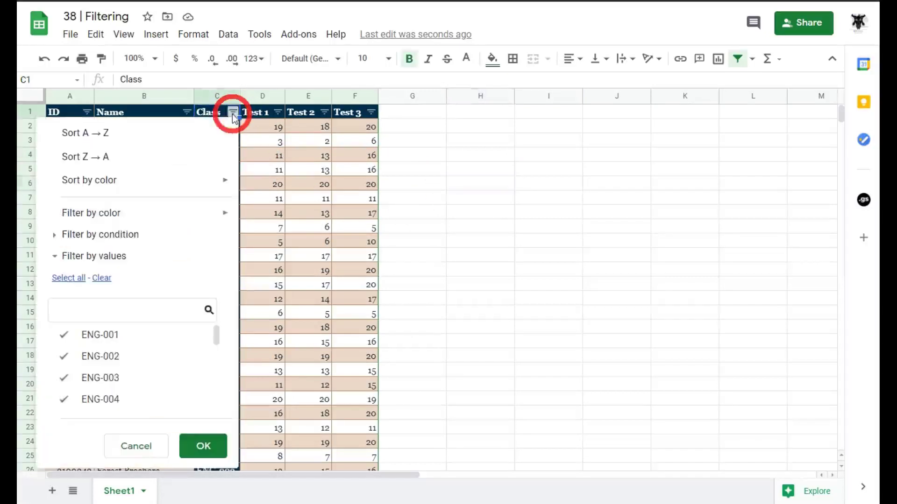
{"action": "left_click", "coordinate": [109, 135]}
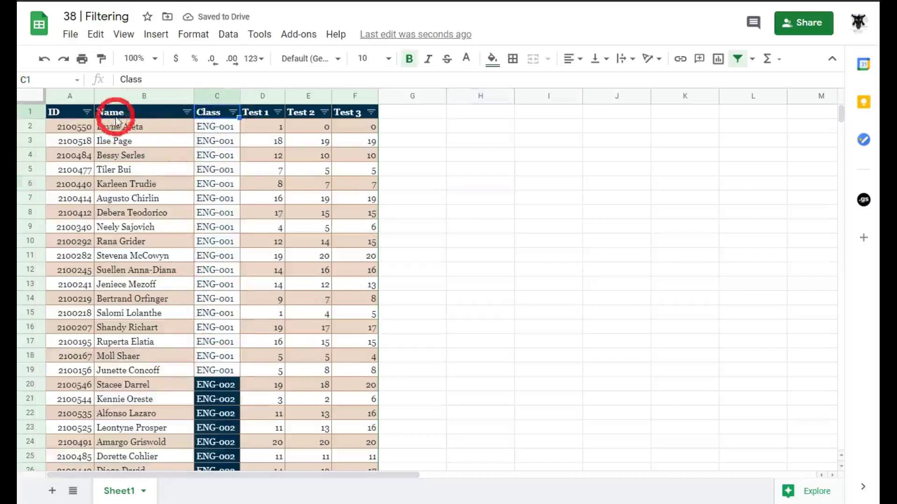
{"action": "left_click", "coordinate": [186, 111]}
{"action": "left_click", "coordinate": [218, 132]}
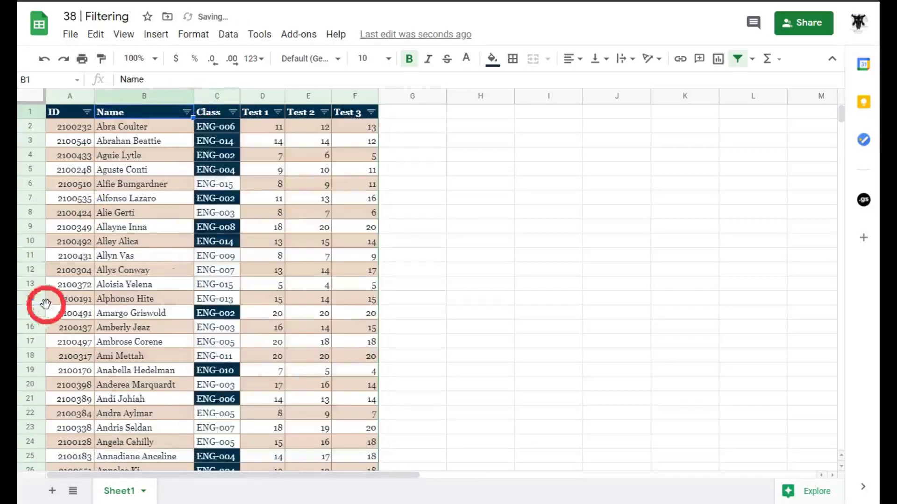
{"action": "left_click", "coordinate": [187, 111]}
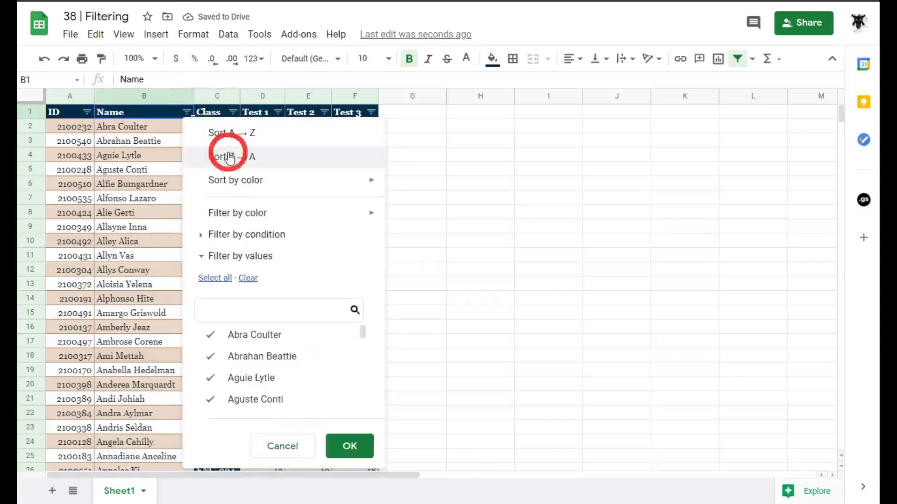
{"action": "left_click", "coordinate": [296, 155]}
{"action": "left_click", "coordinate": [495, 196]}
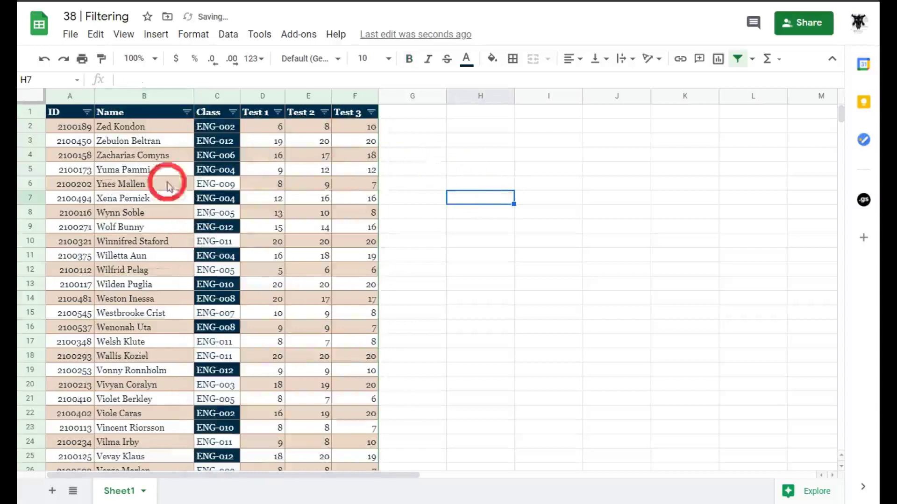
Step: Sort by Name A→Z, then Class A→Z, check the result, and select the Test 1 header
{"action": "left_click", "coordinate": [186, 111]}
{"action": "left_click", "coordinate": [213, 132]}
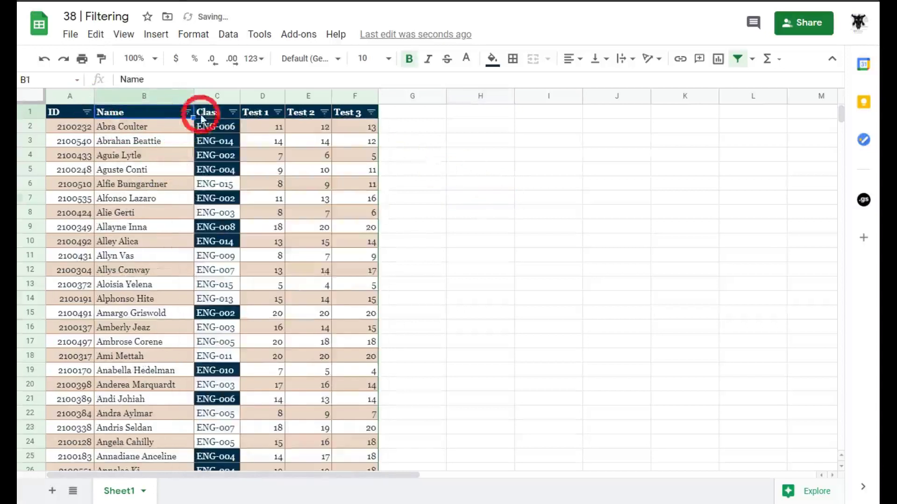
{"action": "left_click", "coordinate": [233, 112]}
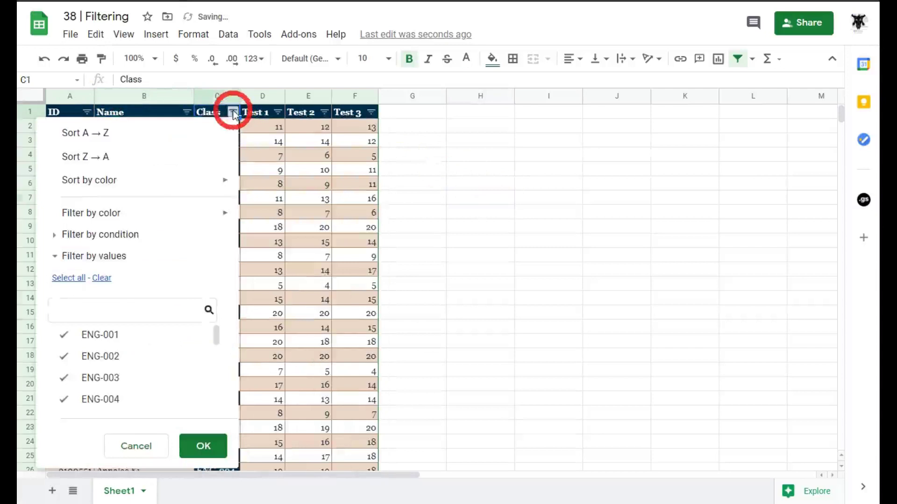
{"action": "left_click", "coordinate": [172, 135]}
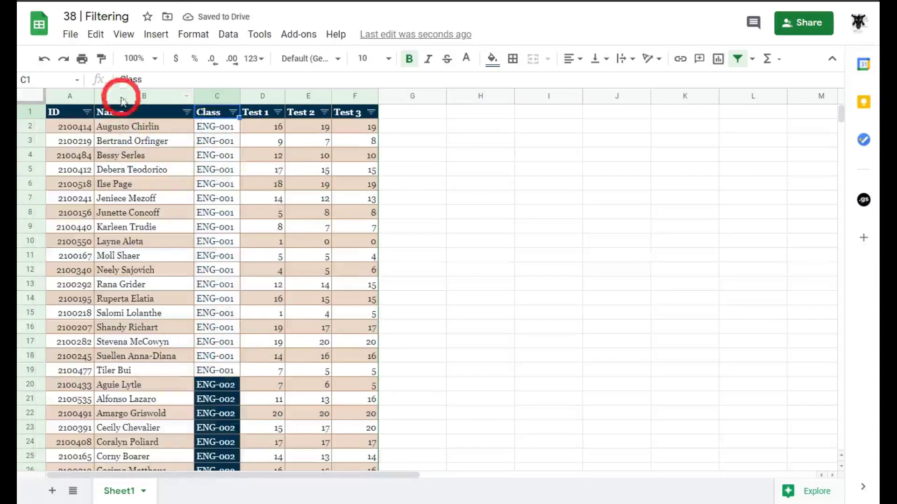
{"action": "scroll", "coordinate": [140, 327], "scroll_direction": "down", "scroll_amount": 3}
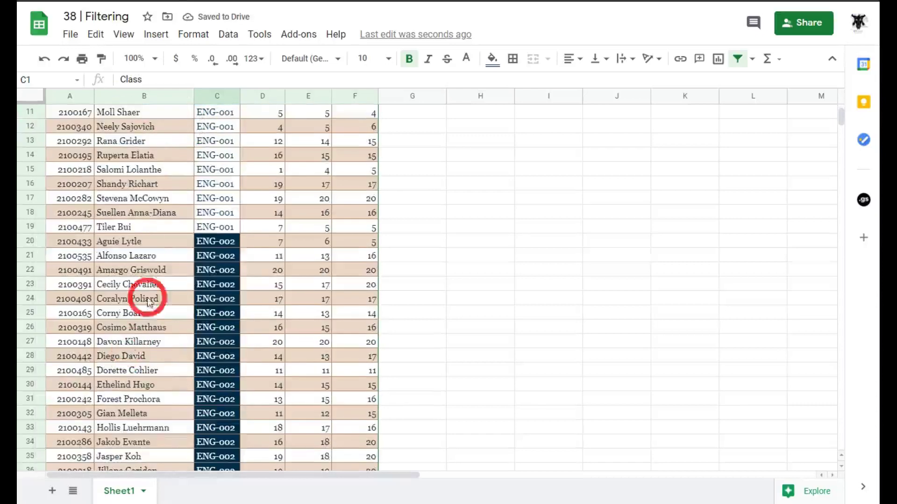
{"action": "scroll", "coordinate": [148, 302], "scroll_direction": "down", "scroll_amount": 2}
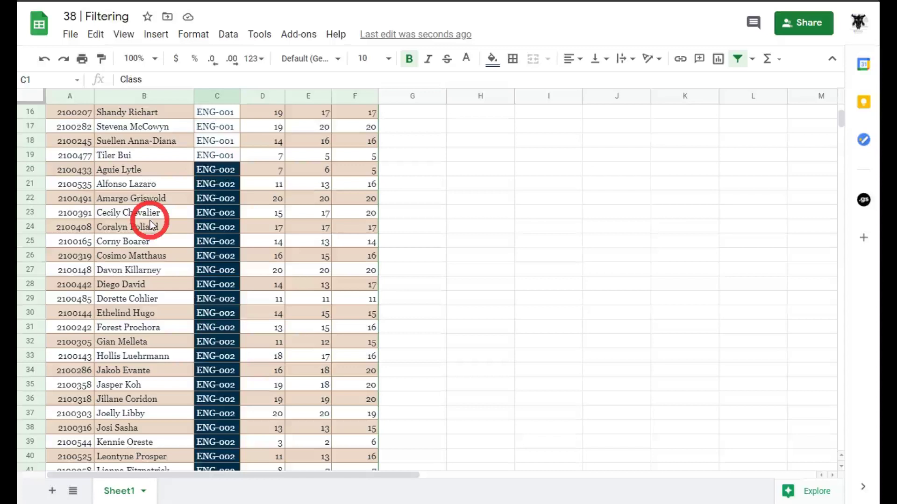
{"action": "scroll", "coordinate": [304, 280], "scroll_direction": "up", "scroll_amount": 5}
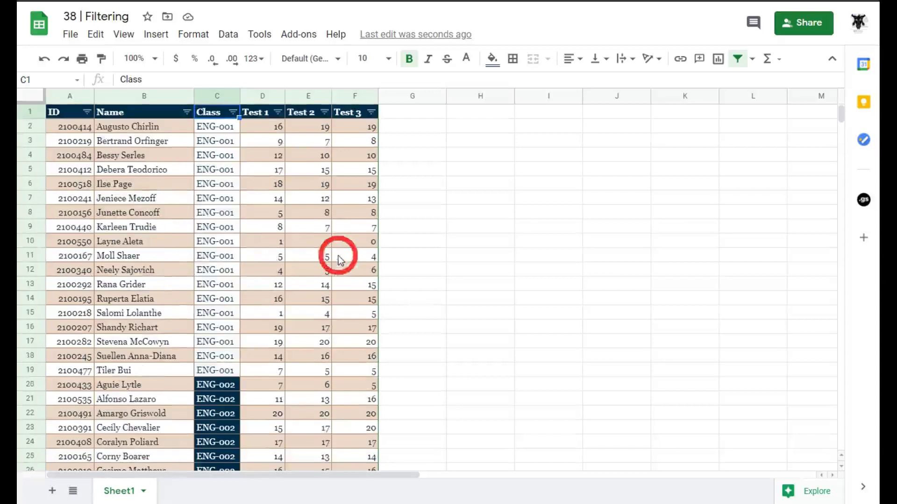
{"action": "left_click", "coordinate": [269, 112]}
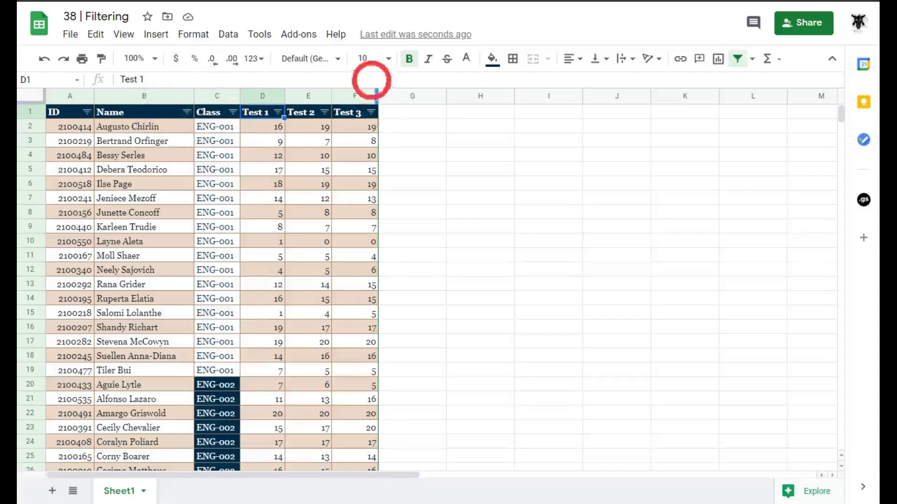
Step: Sort the table by Test 1, first lowest-first, then highest-first
{"action": "left_click", "coordinate": [278, 112]}
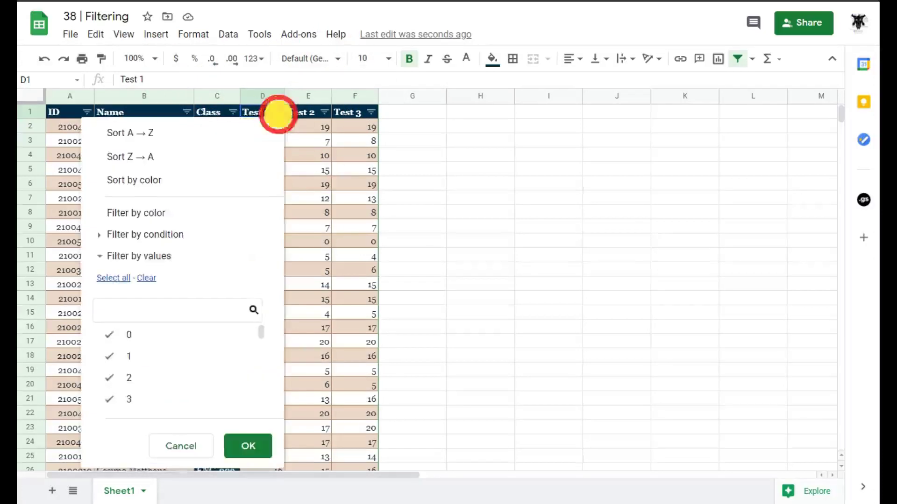
{"action": "key", "text": "Return"}
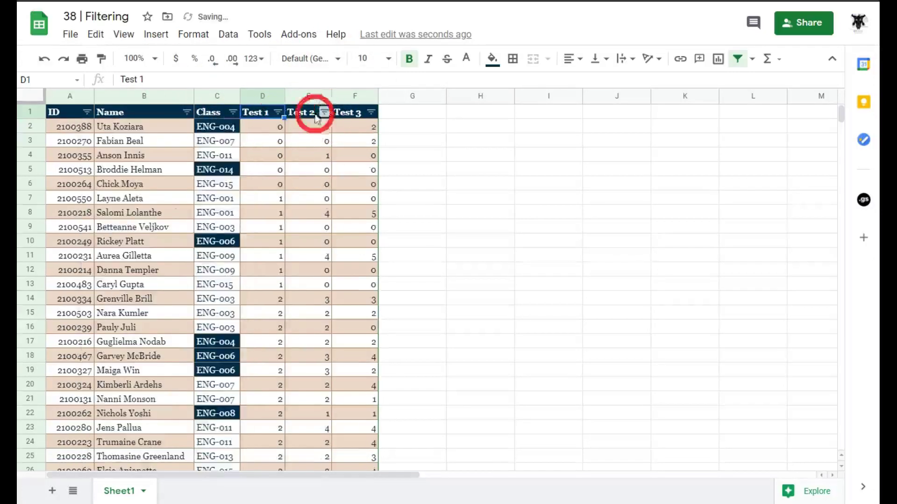
{"action": "left_click", "coordinate": [278, 113]}
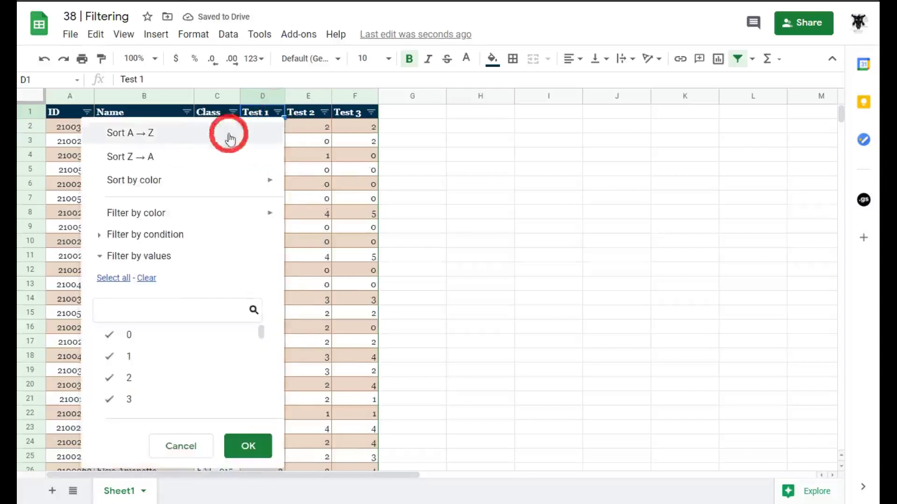
{"action": "left_click", "coordinate": [186, 156]}
Step: Sort Test 2 and Test 3 highest-first, then Class A→Z with ENG-001 first
{"action": "left_click", "coordinate": [323, 112]}
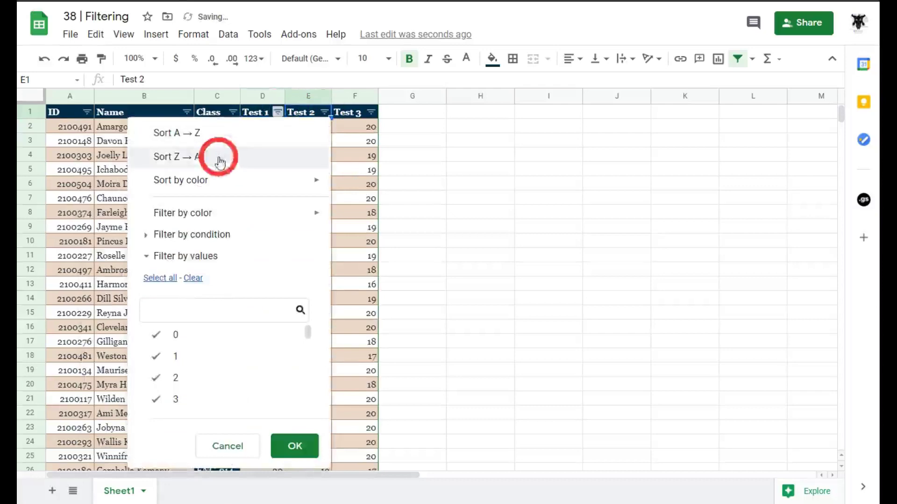
{"action": "left_click", "coordinate": [216, 155]}
{"action": "left_click", "coordinate": [370, 112]}
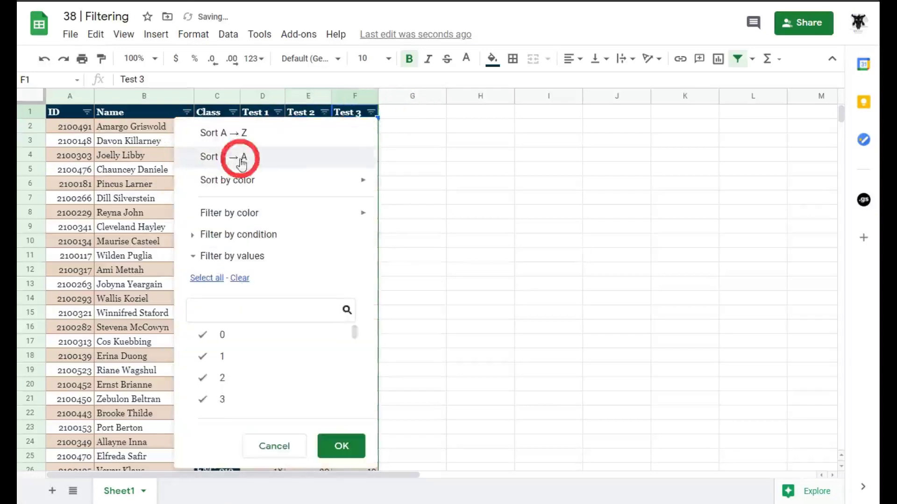
{"action": "left_click", "coordinate": [225, 155]}
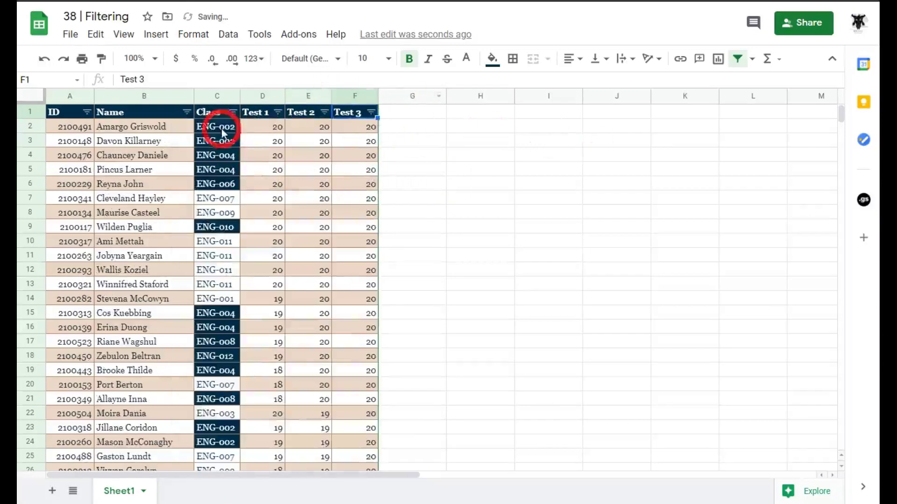
{"action": "left_click", "coordinate": [232, 112]}
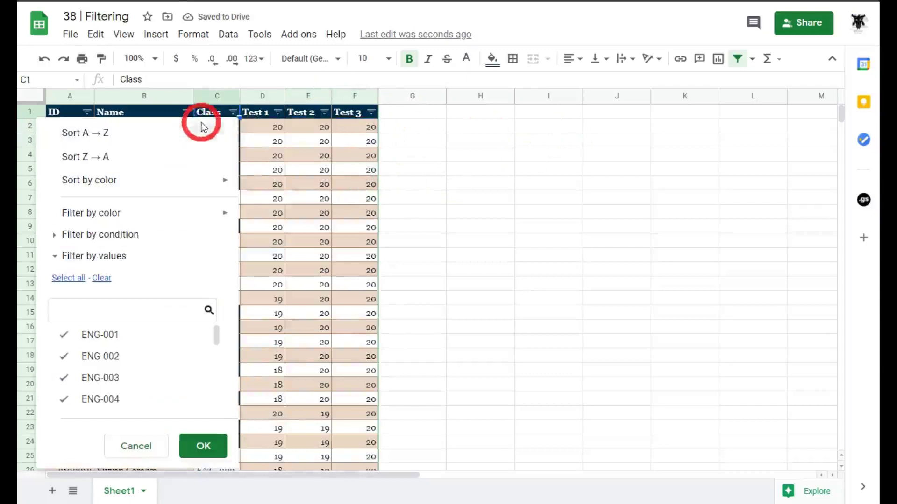
{"action": "left_click", "coordinate": [192, 134]}
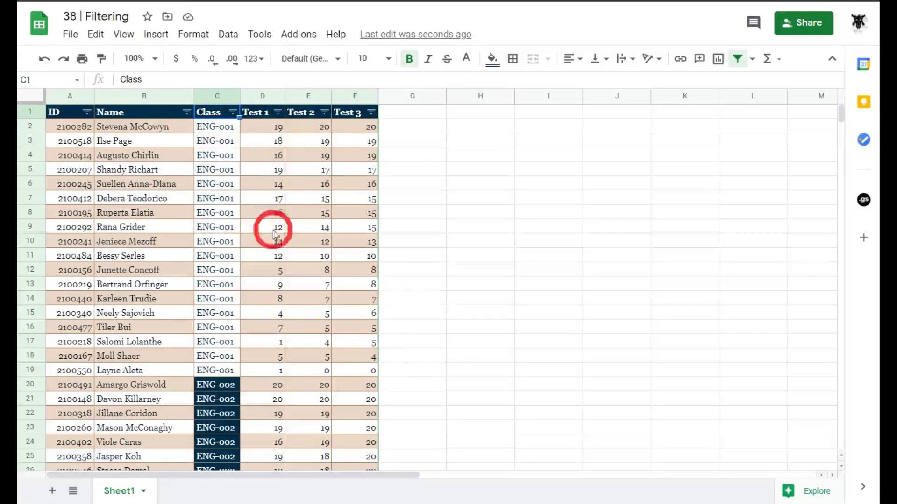
{"action": "scroll", "coordinate": [286, 341], "scroll_direction": "down", "scroll_amount": 5}
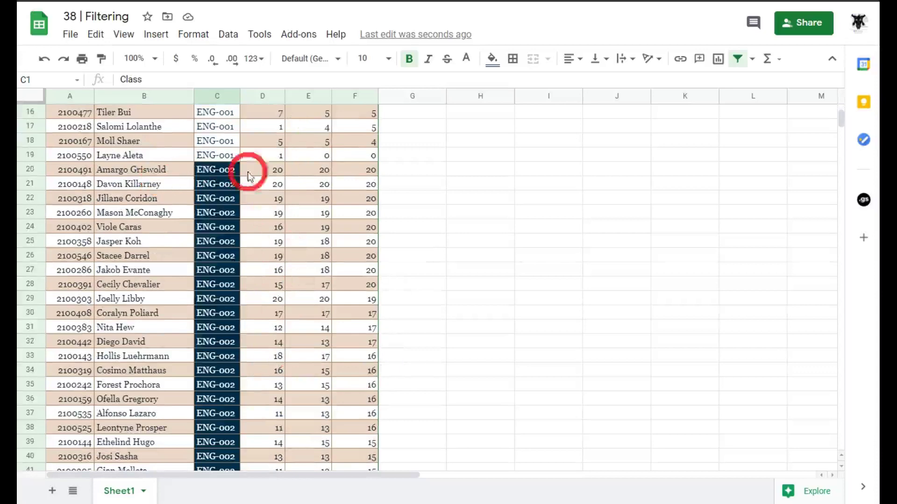
{"action": "scroll", "coordinate": [327, 241], "scroll_direction": "down", "scroll_amount": 3}
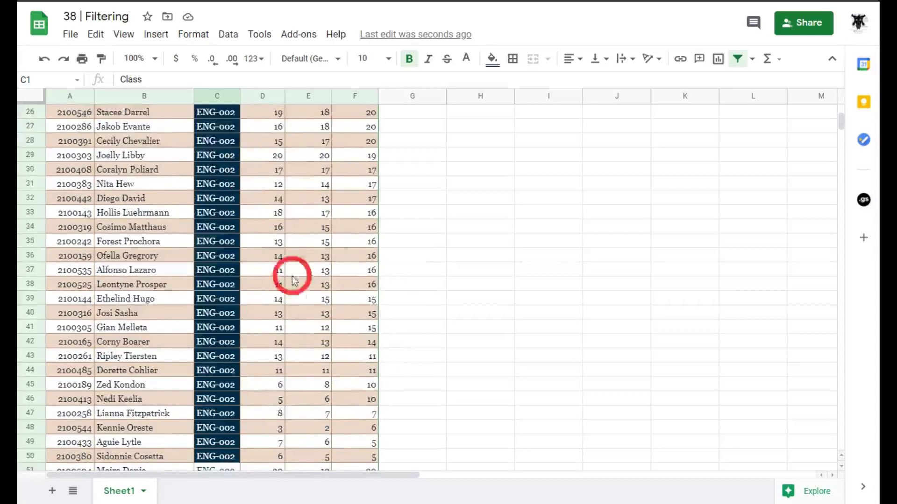
{"action": "scroll", "coordinate": [287, 346], "scroll_direction": "down", "scroll_amount": 2}
{"action": "scroll", "coordinate": [322, 388], "scroll_direction": "down", "scroll_amount": 5}
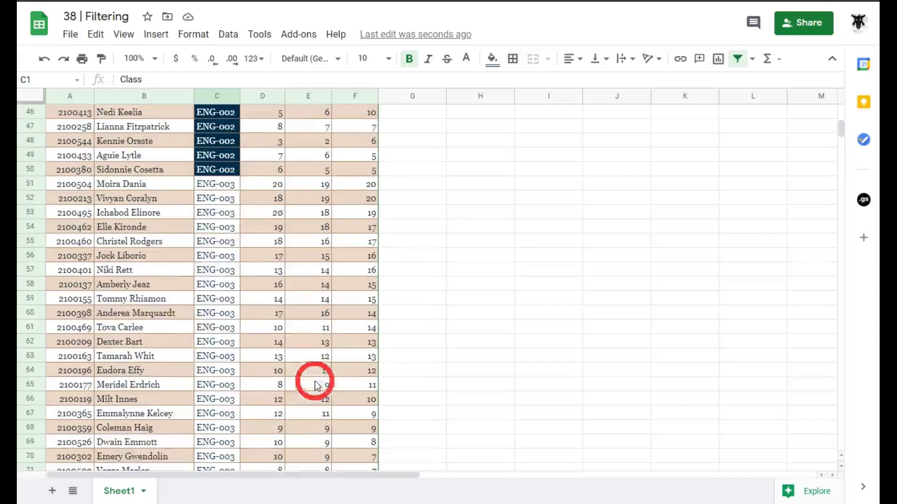
{"action": "scroll", "coordinate": [281, 210], "scroll_direction": "down", "scroll_amount": 7}
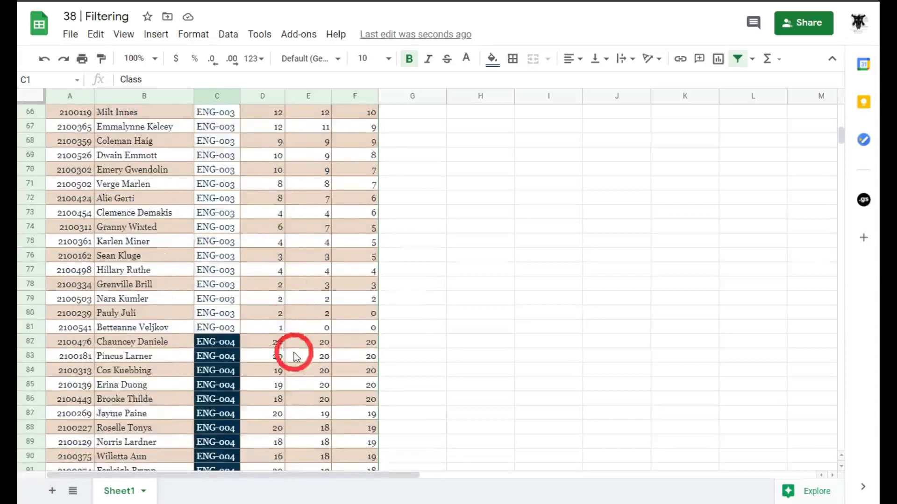
{"action": "scroll", "coordinate": [296, 353], "scroll_direction": "down", "scroll_amount": 5}
{"action": "scroll", "coordinate": [301, 360], "scroll_direction": "up", "scroll_amount": 20}
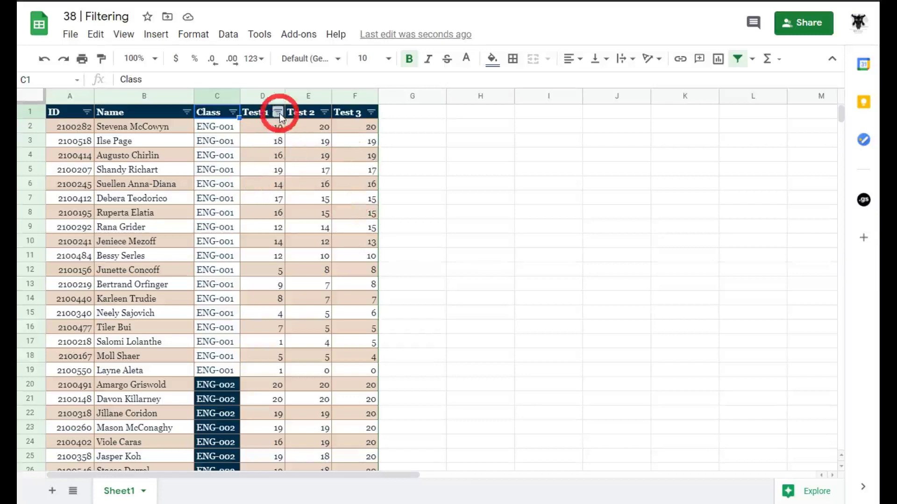
{"action": "left_click", "coordinate": [499, 212]}
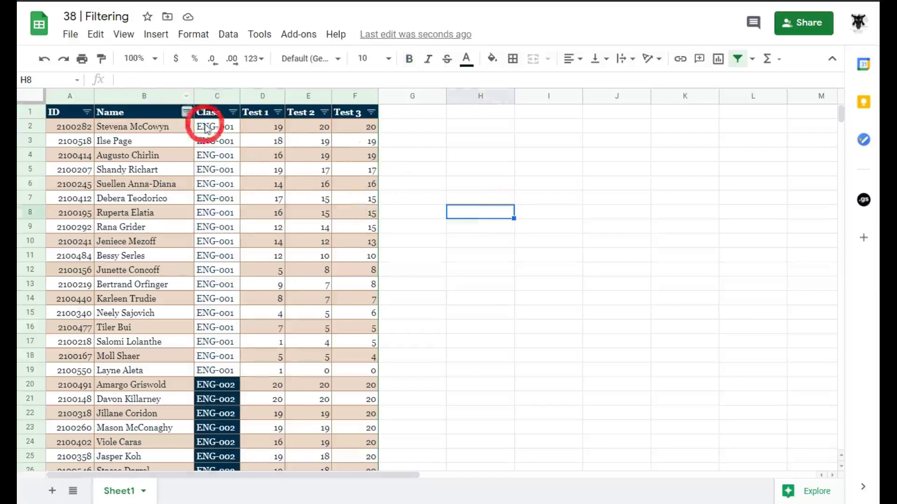
Step: Filter the Class column to hide ENG-014 and ENG-010
{"action": "left_click", "coordinate": [232, 111]}
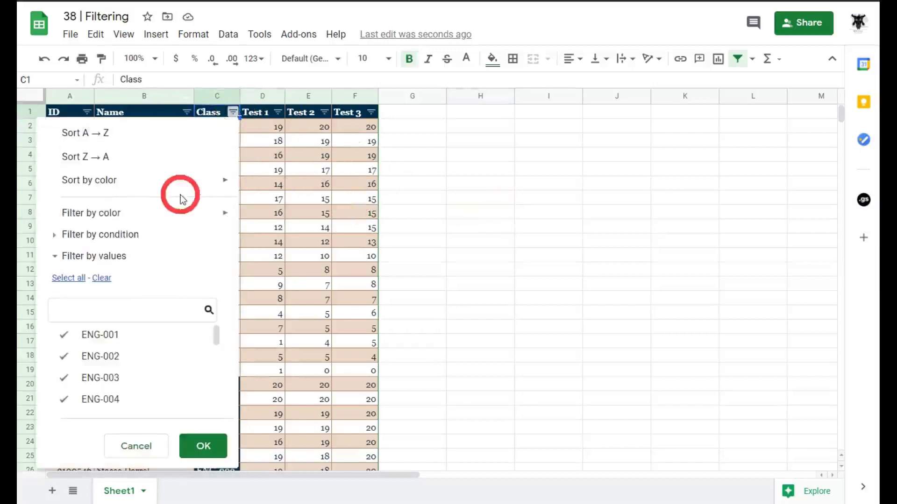
{"action": "scroll", "coordinate": [136, 365], "scroll_direction": "down", "scroll_amount": 5}
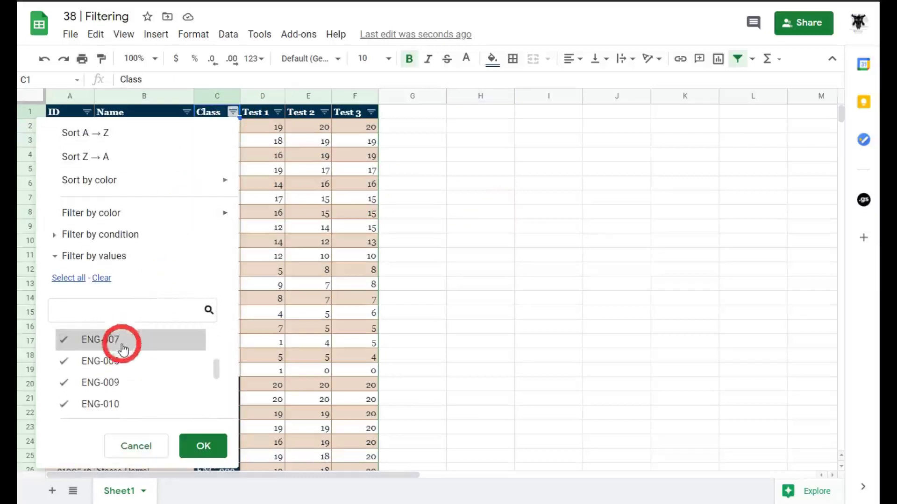
{"action": "left_click", "coordinate": [63, 379]}
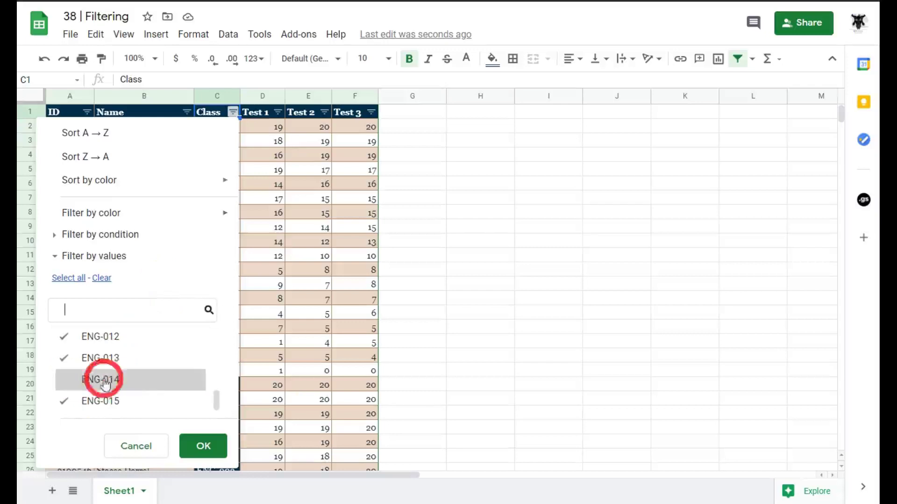
{"action": "scroll", "coordinate": [151, 381], "scroll_direction": "up", "scroll_amount": 3}
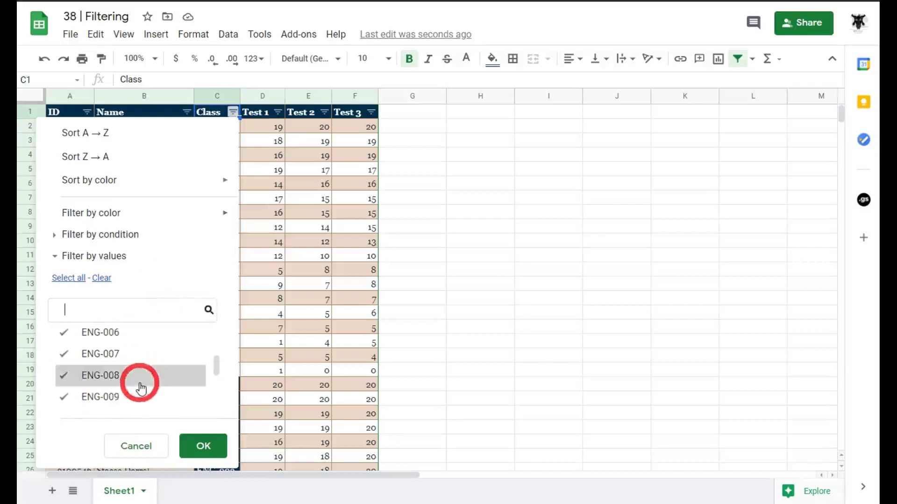
{"action": "left_click_drag", "start_coordinate": [217, 366], "coordinate": [214, 370]}
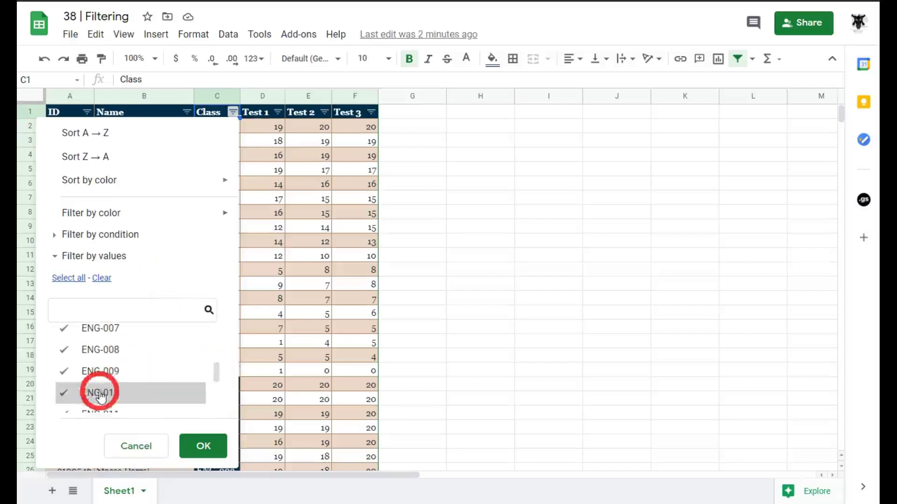
{"action": "left_click", "coordinate": [64, 392]}
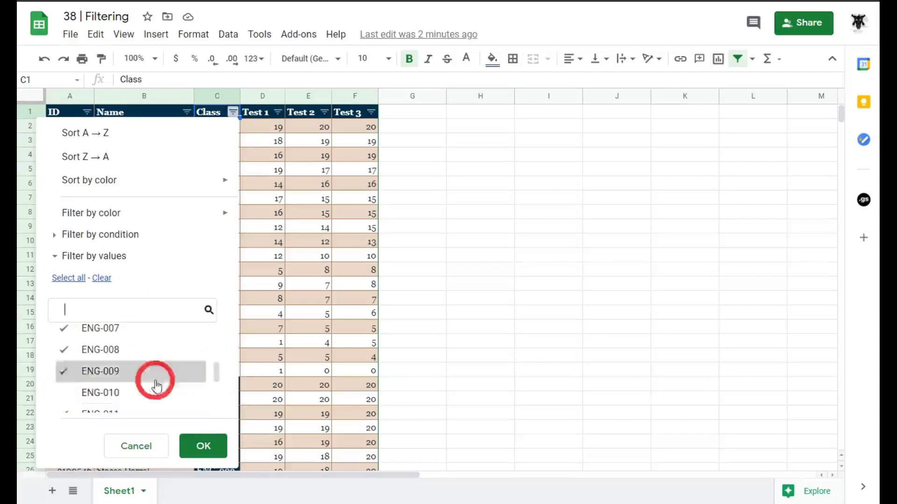
{"action": "left_click", "coordinate": [204, 447]}
Step: Scroll down to select the ENG-013 and ENG-015 cells around the hidden rows
{"action": "scroll", "coordinate": [220, 187], "scroll_direction": "down", "scroll_amount": 12}
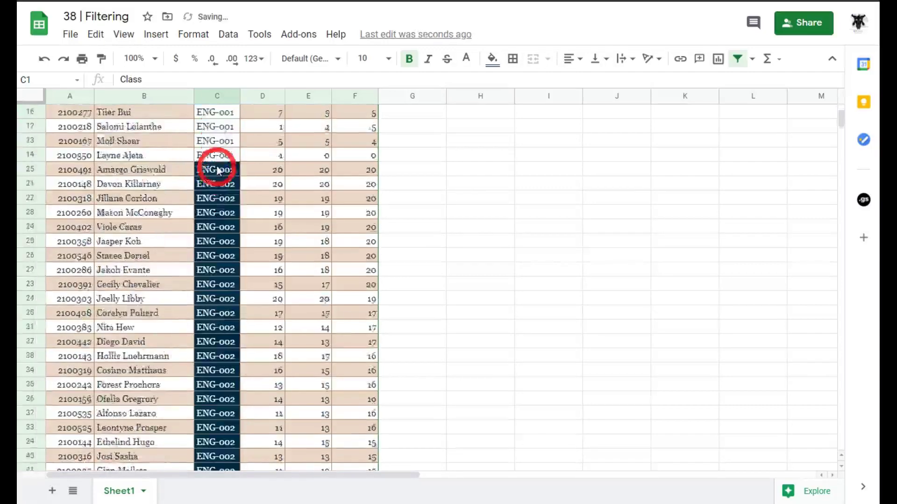
{"action": "scroll", "coordinate": [230, 223], "scroll_direction": "down", "scroll_amount": 20}
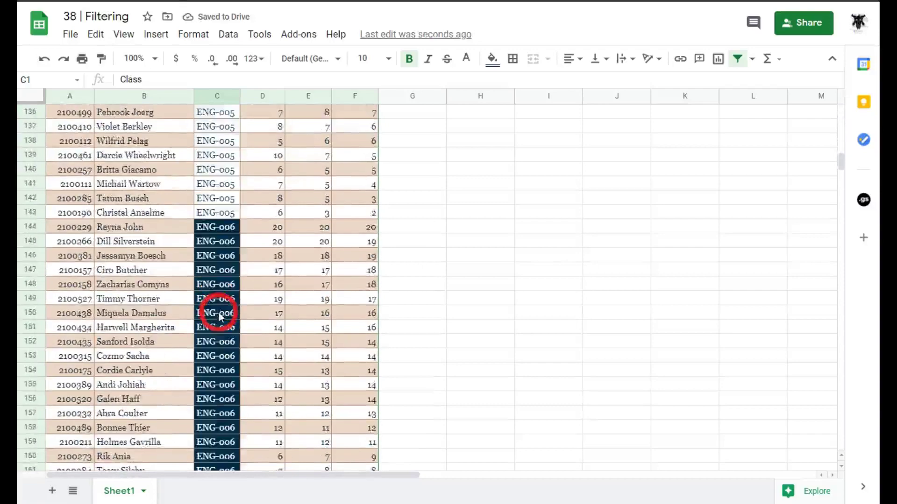
{"action": "scroll", "coordinate": [216, 323], "scroll_direction": "down", "scroll_amount": 20}
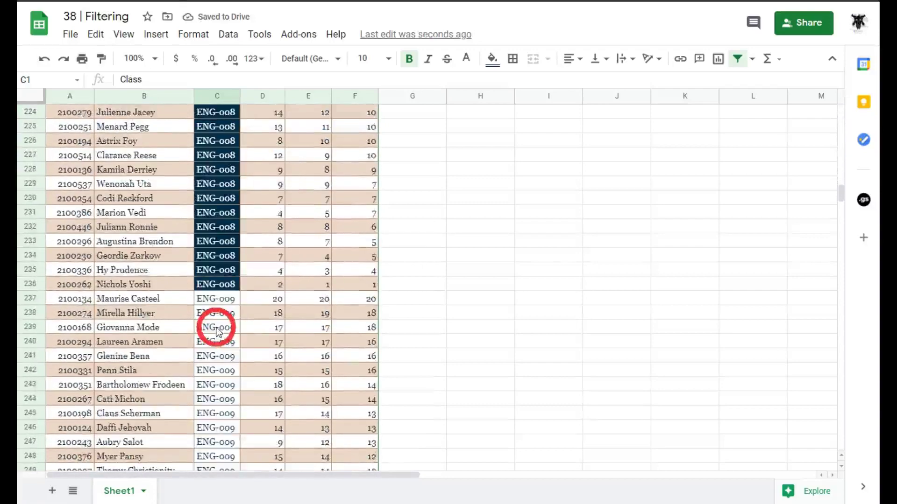
{"action": "scroll", "coordinate": [216, 329], "scroll_direction": "down", "scroll_amount": 2}
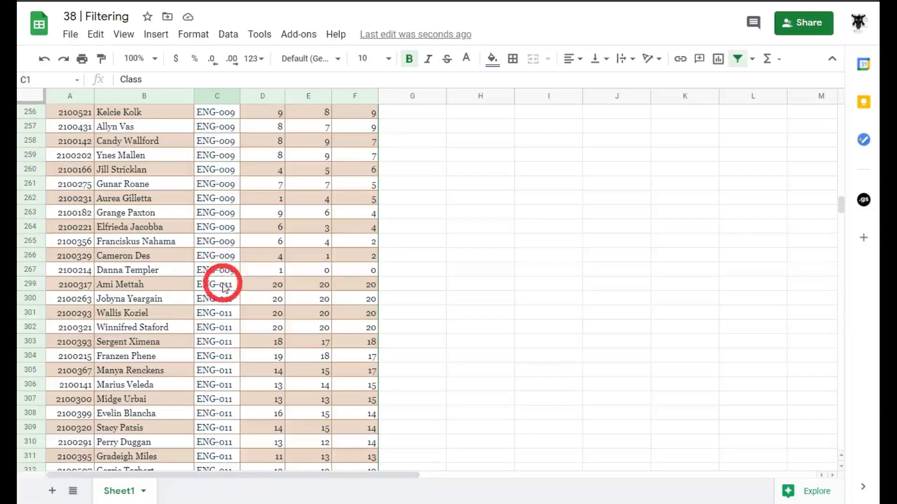
{"action": "scroll", "coordinate": [235, 275], "scroll_direction": "down", "scroll_amount": 20}
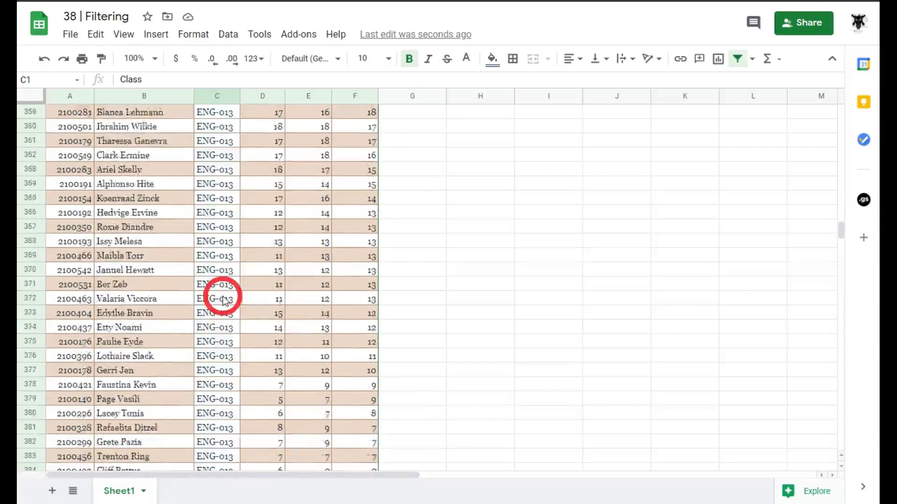
{"action": "scroll", "coordinate": [222, 292], "scroll_direction": "down", "scroll_amount": 3}
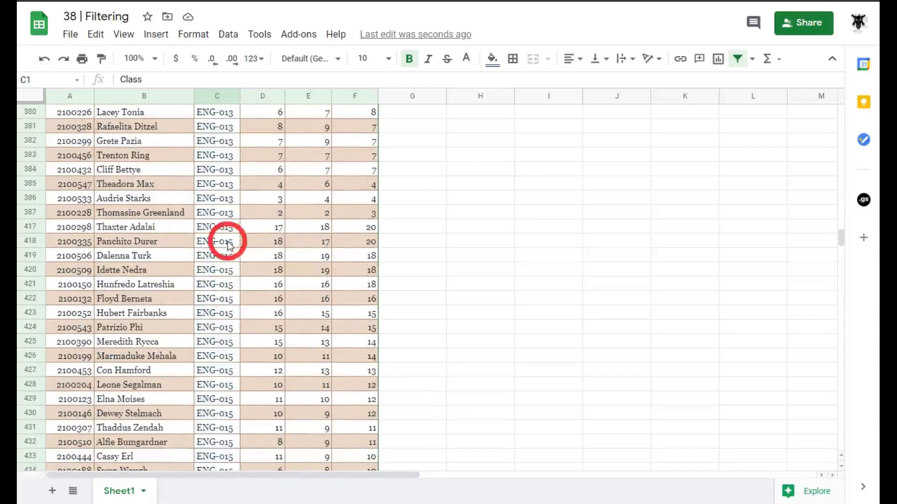
{"action": "left_click_drag", "start_coordinate": [227, 218], "coordinate": [222, 229]}
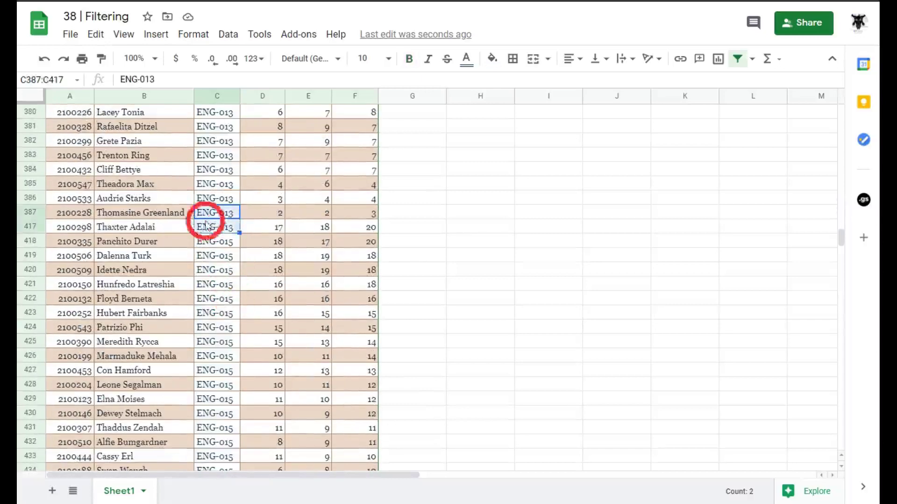
{"action": "scroll", "coordinate": [835, 254], "scroll_direction": "up", "scroll_amount": 5}
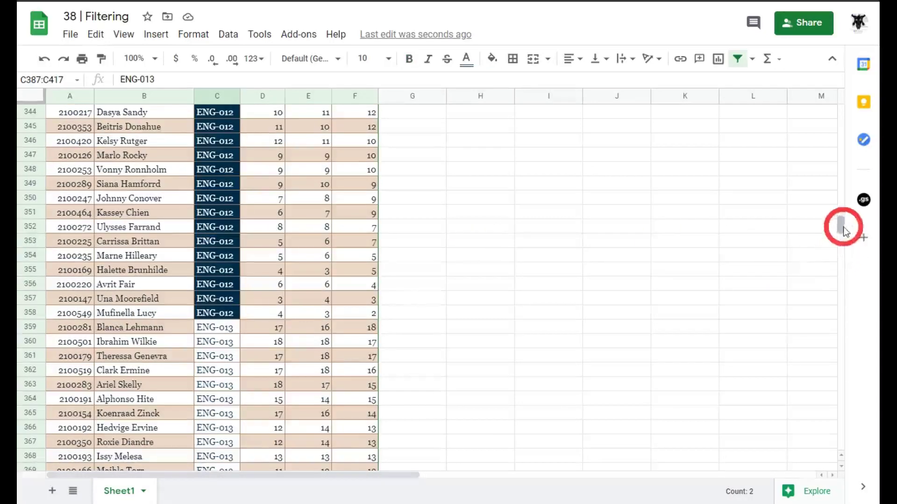
{"action": "left_click_drag", "start_coordinate": [835, 224], "coordinate": [841, 110]}
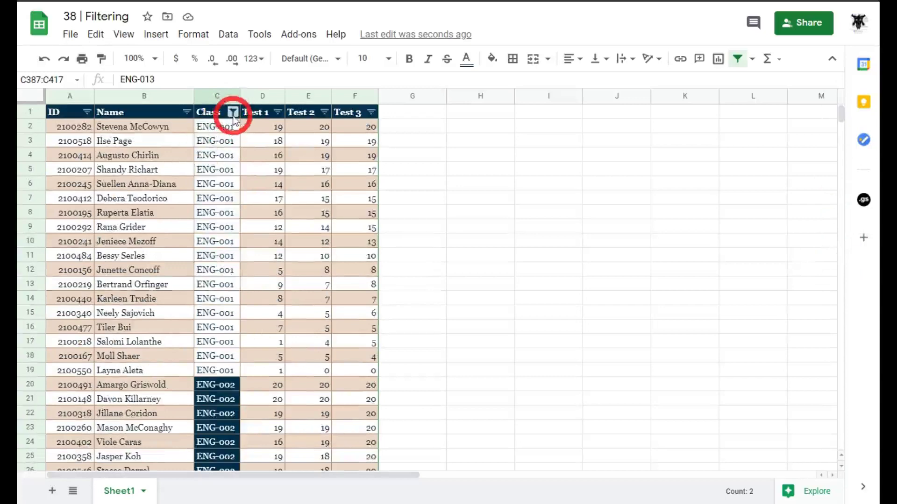
Step: Filter the Class column to show only ENG-001 rows
{"action": "left_click", "coordinate": [232, 112]}
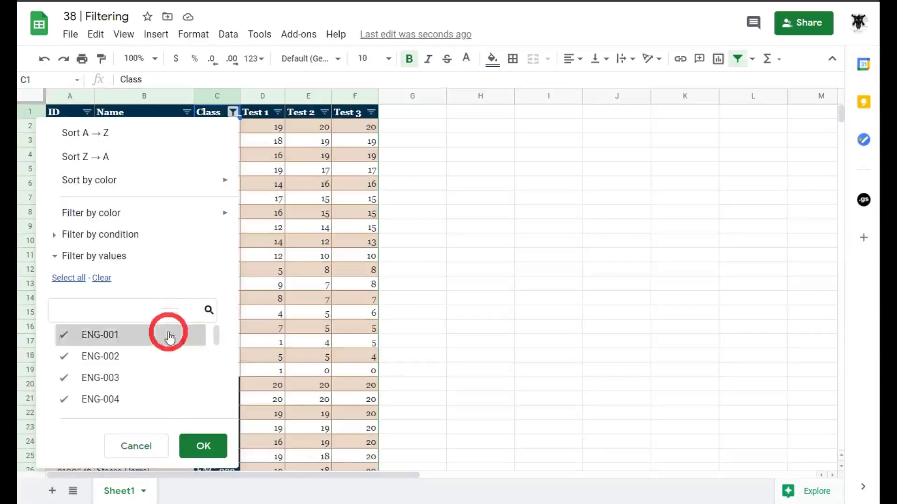
{"action": "scroll", "coordinate": [125, 366], "scroll_direction": "down", "scroll_amount": 5}
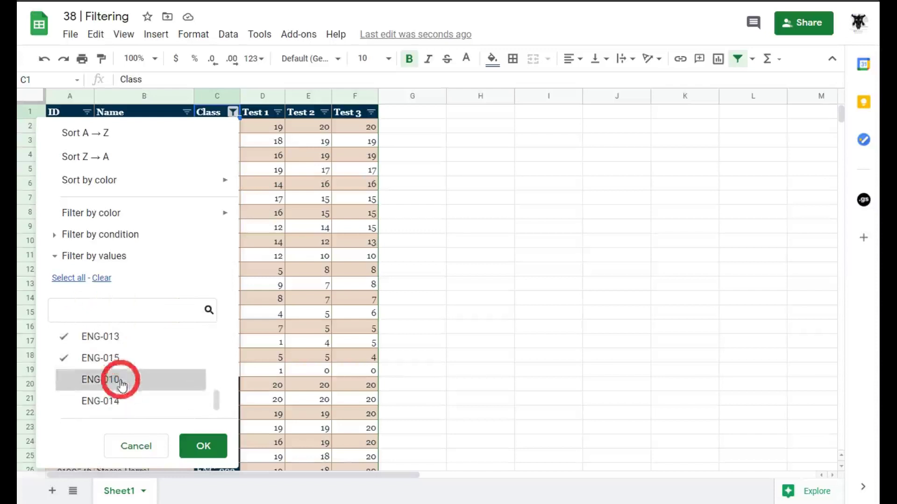
{"action": "left_click", "coordinate": [69, 279]}
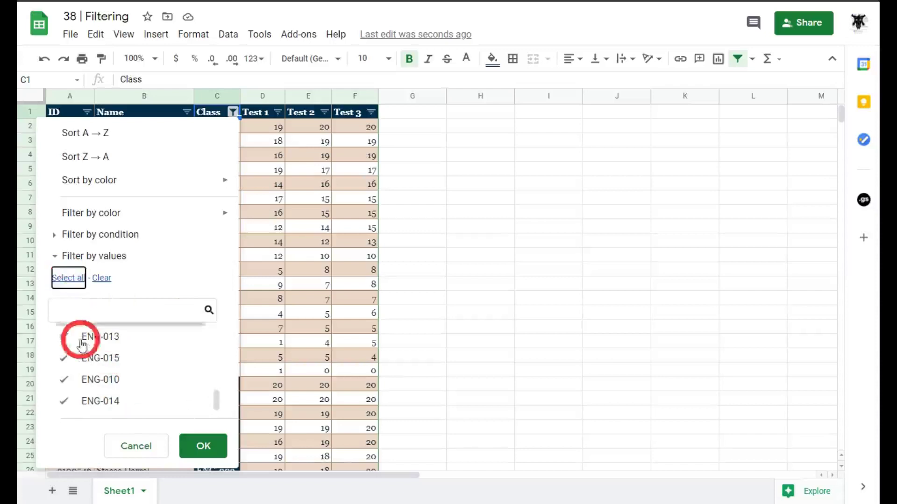
{"action": "left_click", "coordinate": [101, 278]}
{"action": "left_click", "coordinate": [98, 314]}
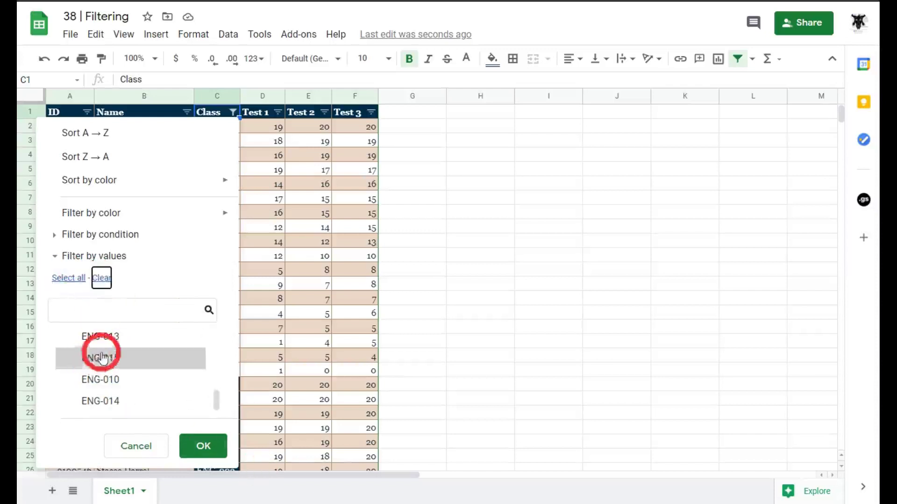
{"action": "scroll", "coordinate": [100, 357], "scroll_direction": "up", "scroll_amount": 5}
{"action": "left_click", "coordinate": [126, 335]}
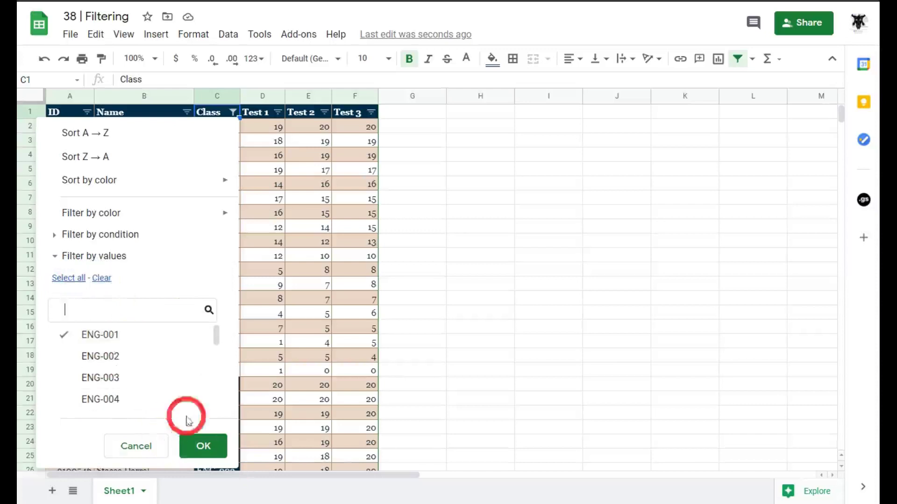
{"action": "left_click", "coordinate": [206, 448]}
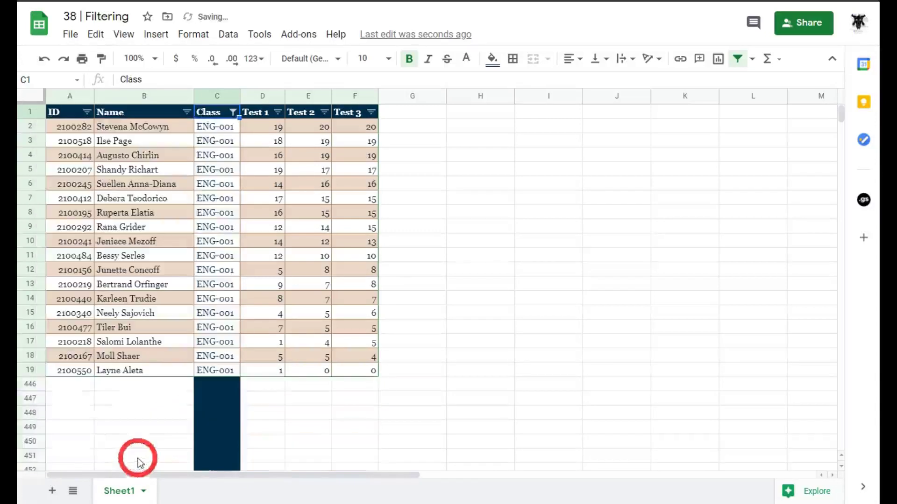
Step: Reselect all classes in the Class filter so every row returns
{"action": "left_click", "coordinate": [233, 113]}
{"action": "left_click", "coordinate": [66, 278]}
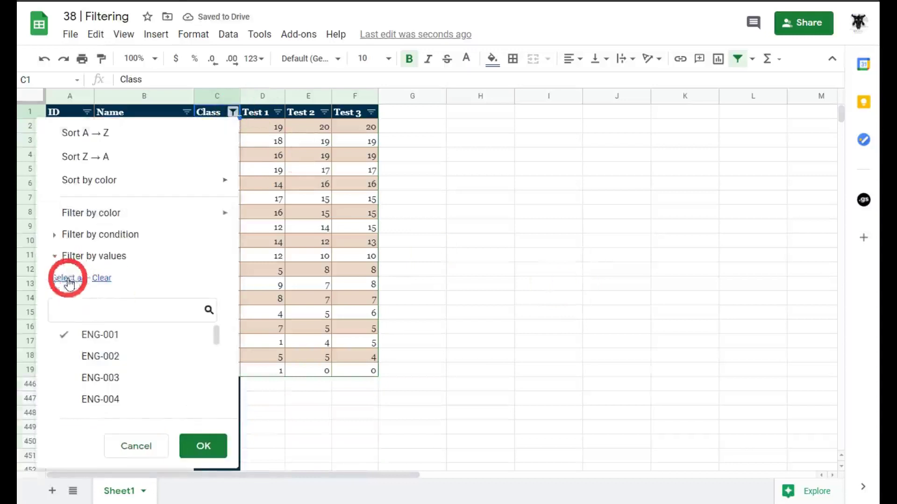
{"action": "key", "text": "Return"}
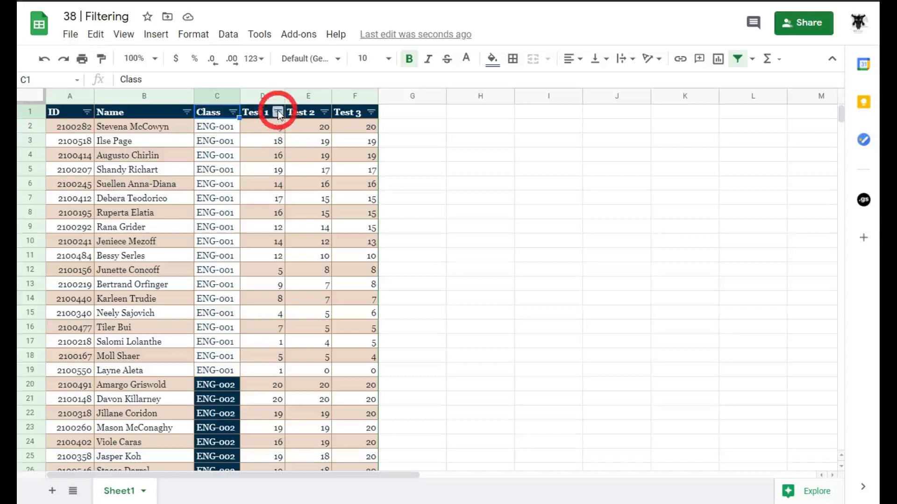
{"action": "left_click", "coordinate": [277, 112]}
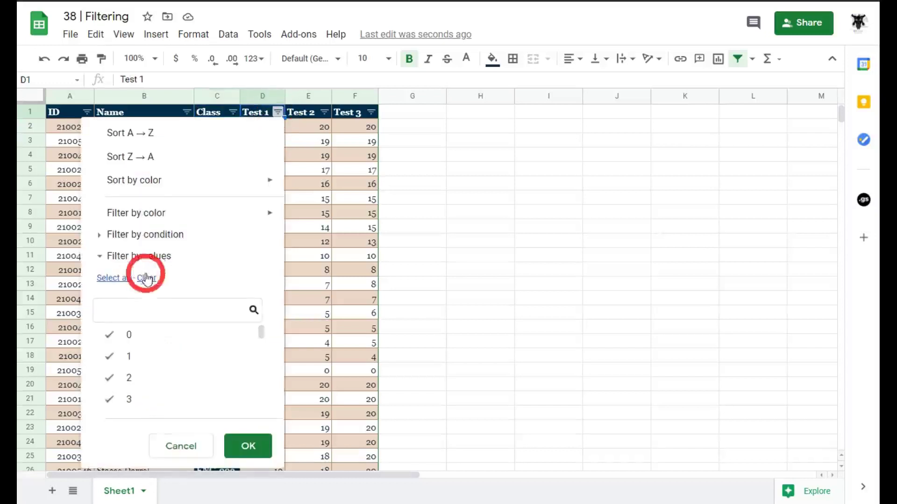
Step: Filter the Test 1 column to show only scores of 20
{"action": "scroll", "coordinate": [186, 367], "scroll_direction": "down", "scroll_amount": 5}
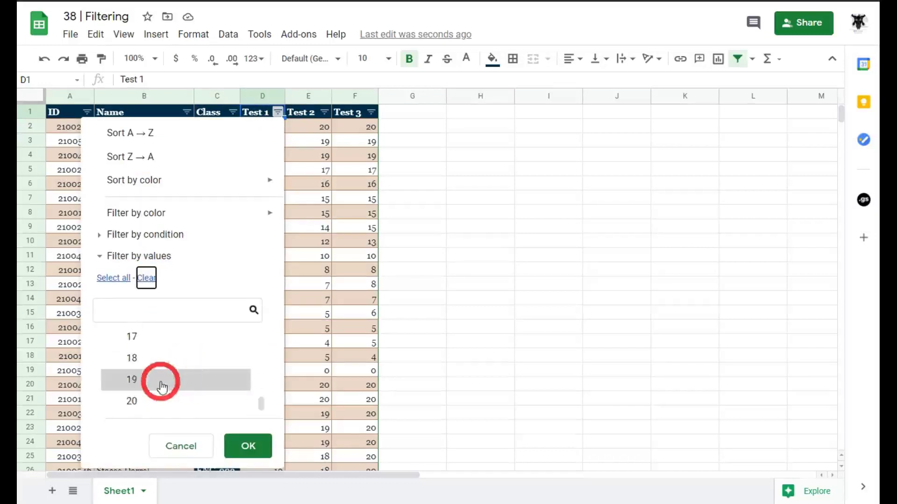
{"action": "left_click", "coordinate": [150, 403]}
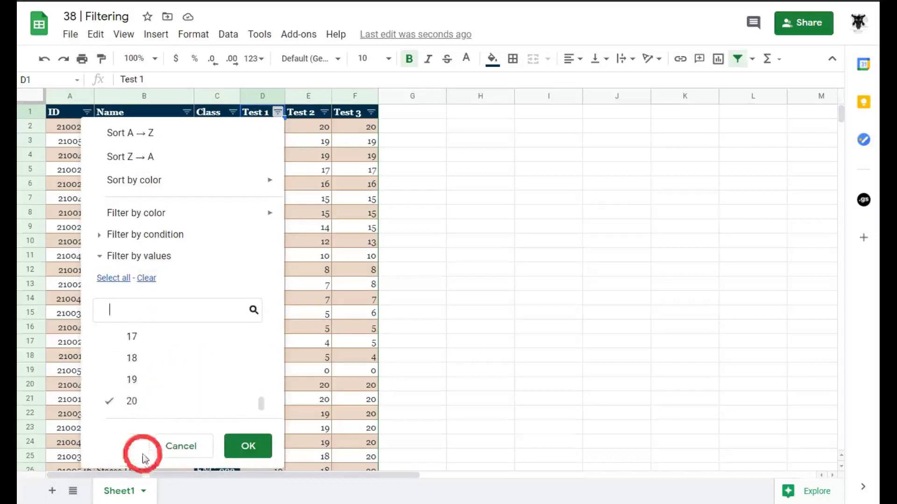
{"action": "left_click", "coordinate": [249, 444]}
{"action": "scroll", "coordinate": [308, 144], "scroll_direction": "down", "scroll_amount": 5}
{"action": "scroll", "coordinate": [302, 197], "scroll_direction": "up", "scroll_amount": 5}
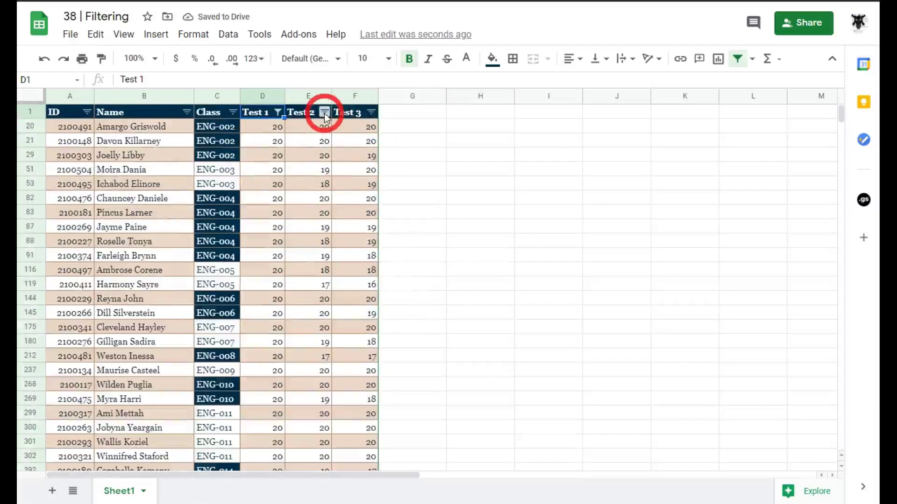
Step: Filter the Test 2 column to scores of 18 and 19
{"action": "left_click", "coordinate": [324, 114]}
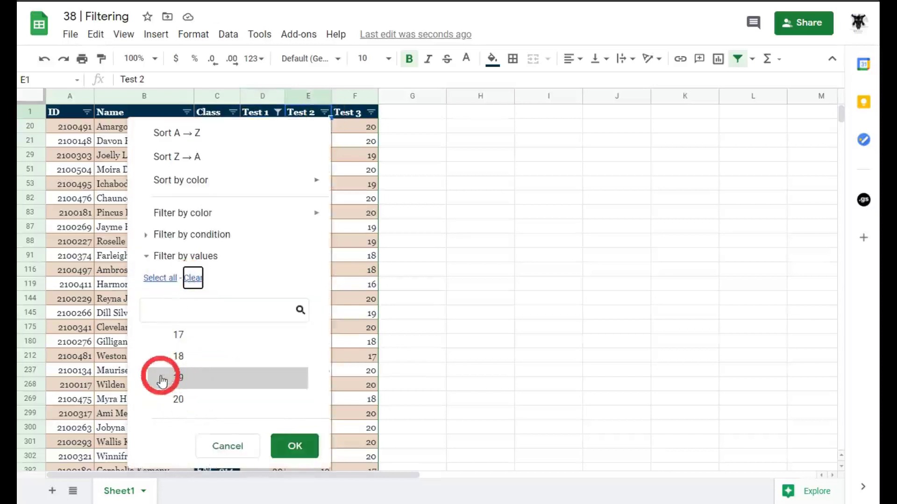
{"action": "left_click", "coordinate": [163, 357]}
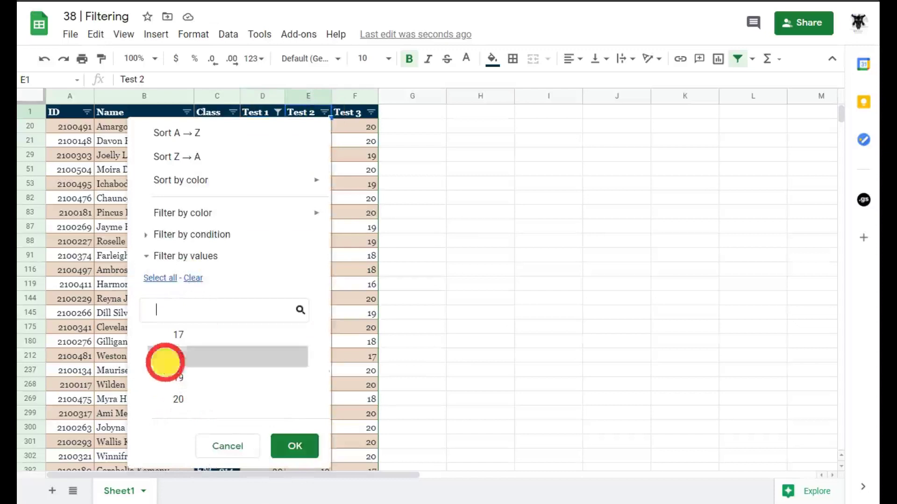
{"action": "left_click", "coordinate": [163, 379]}
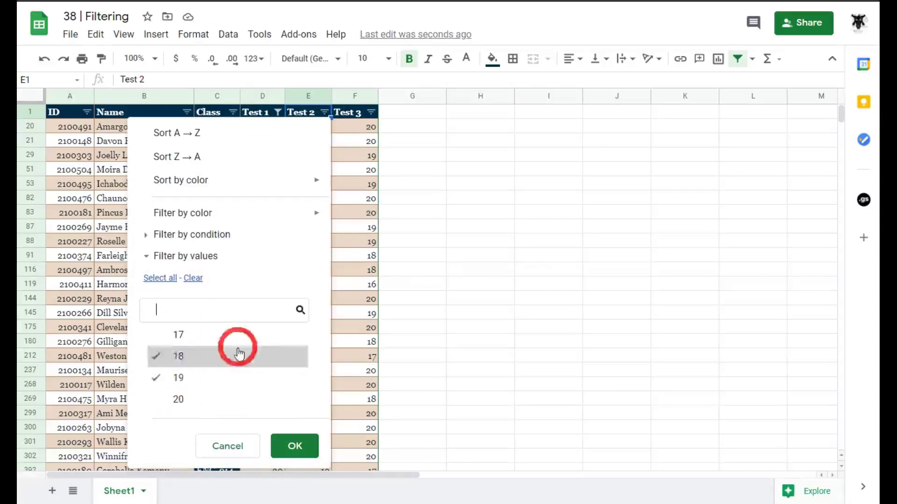
{"action": "left_click", "coordinate": [296, 445]}
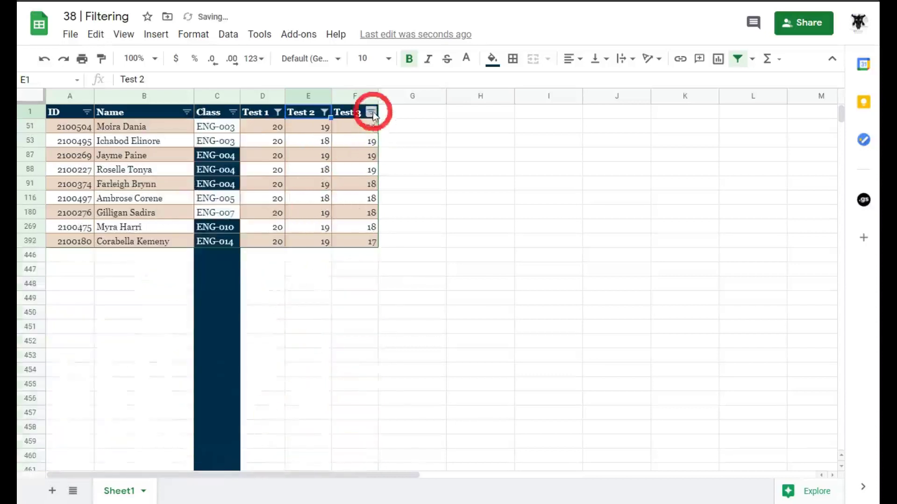
Step: Untick 17 and 20 in the Test 3 filter, keeping only scores 18 and 19
{"action": "left_click", "coordinate": [371, 113]}
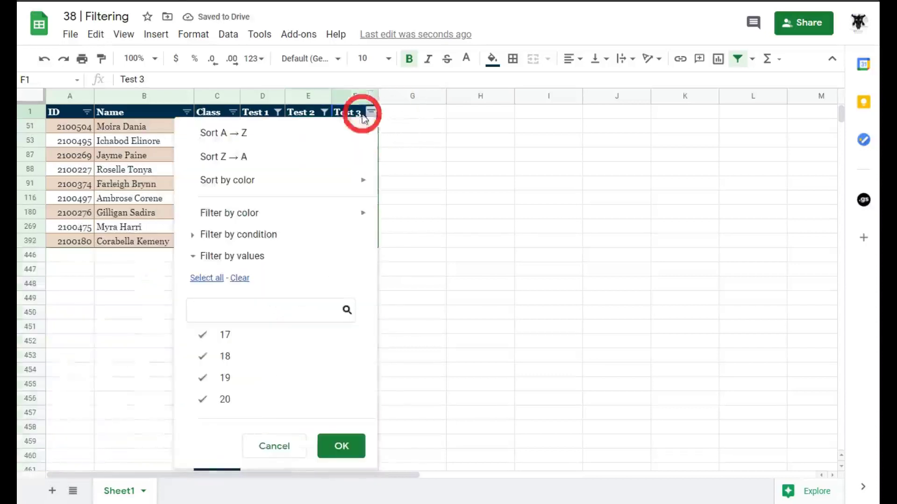
{"action": "left_click", "coordinate": [197, 335]}
{"action": "left_click", "coordinate": [191, 398]}
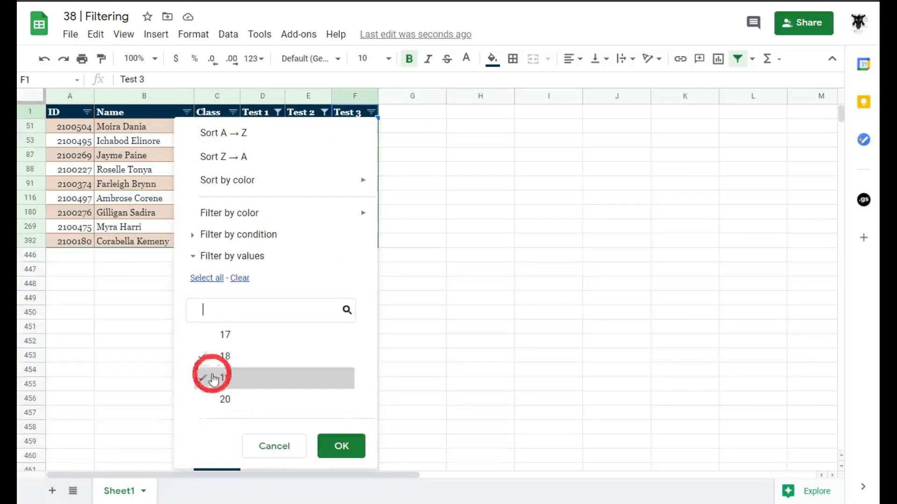
{"action": "left_click", "coordinate": [332, 447]}
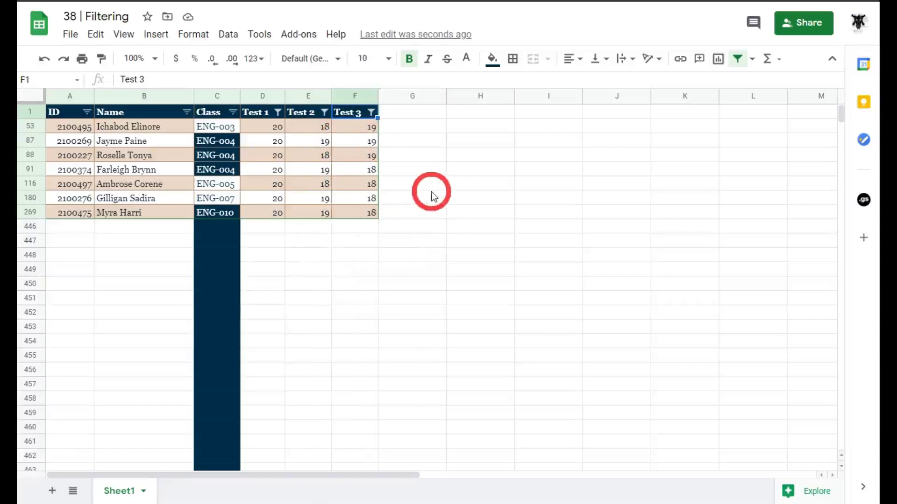
{"action": "left_click", "coordinate": [278, 113]}
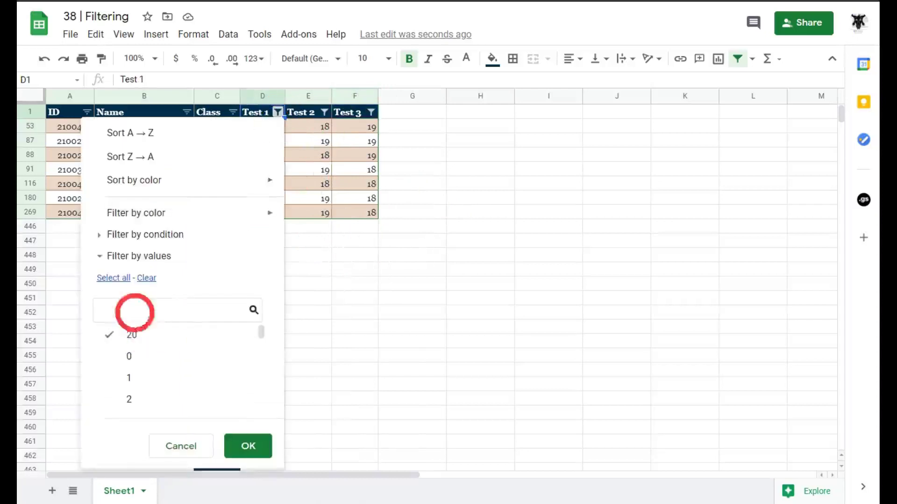
Step: Reselect all Test 1 values and turn the filter off
{"action": "left_click", "coordinate": [112, 278]}
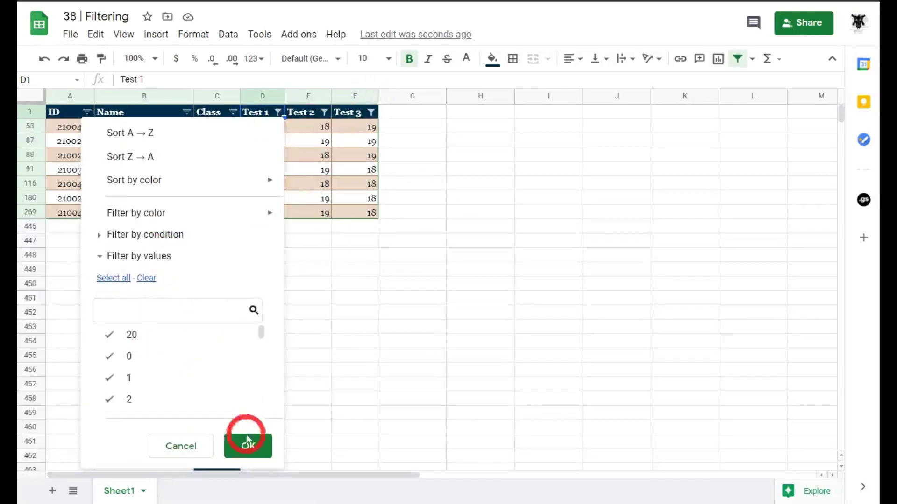
{"action": "left_click", "coordinate": [265, 444]}
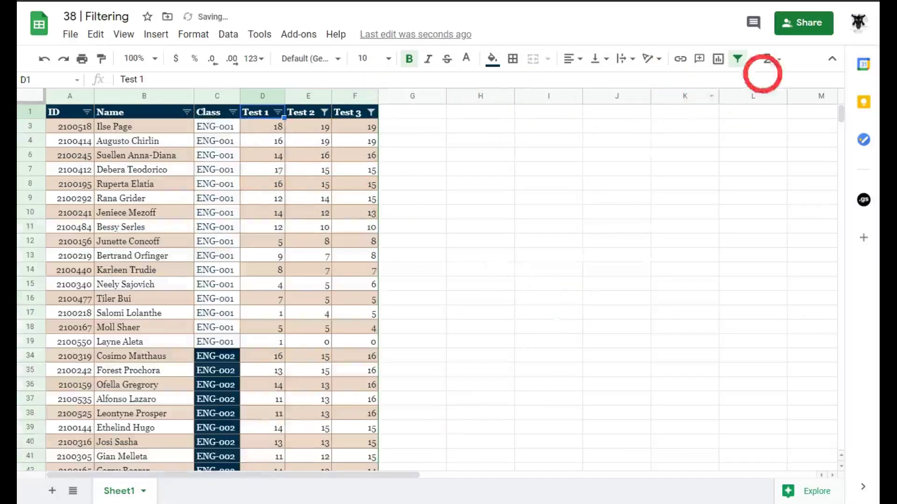
{"action": "left_click", "coordinate": [738, 58]}
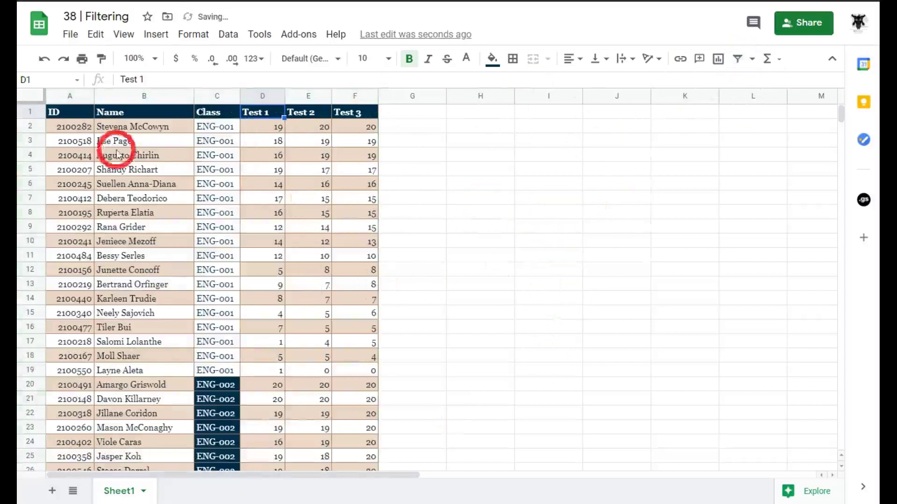
Step: Select the table A1:F445 and create a new filter over it
{"action": "left_click", "coordinate": [66, 116]}
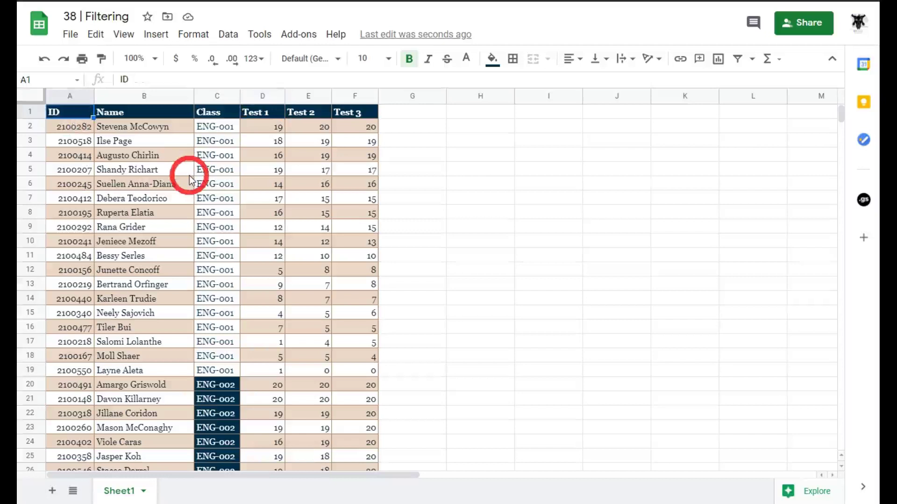
{"action": "key", "text": "ctrl+shift+Right"}
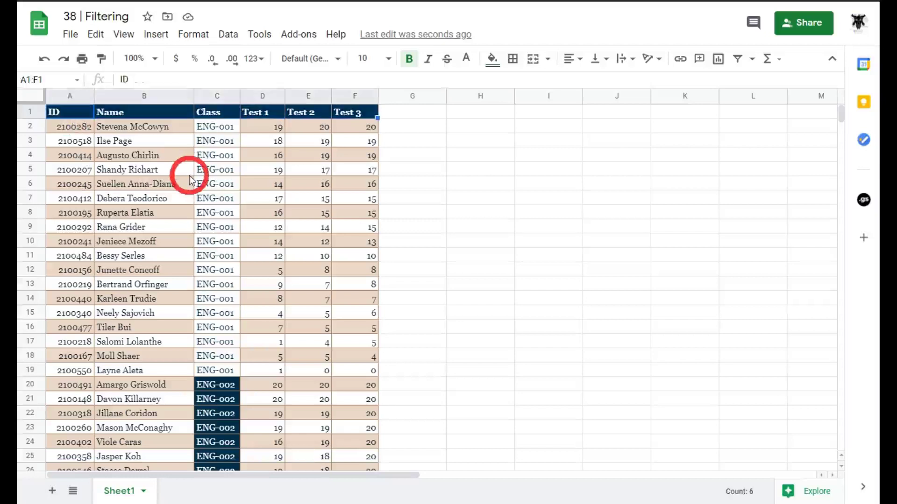
{"action": "key", "text": "ctrl+shift+Down"}
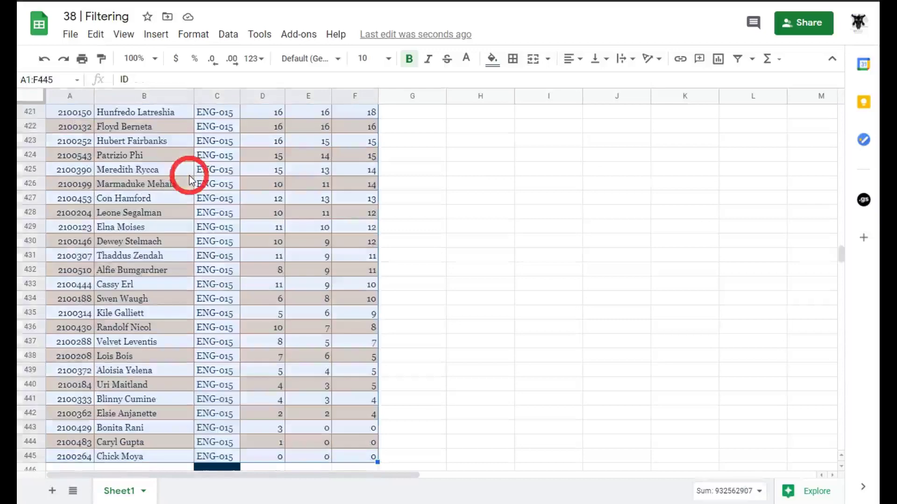
{"action": "left_click", "coordinate": [738, 59]}
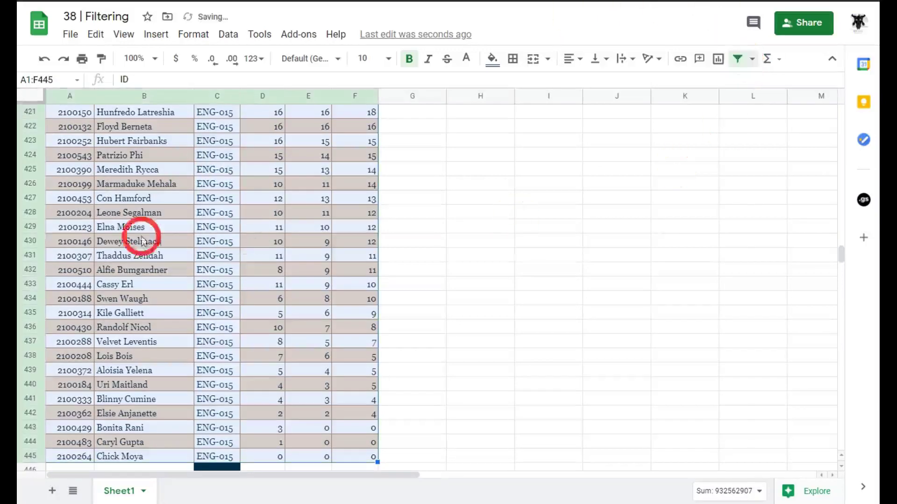
{"action": "key", "text": "ctrl+shift+Up"}
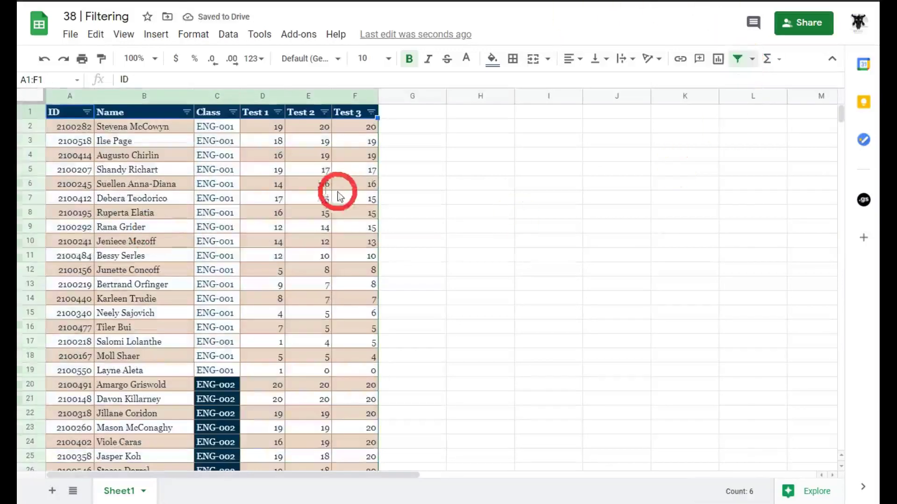
{"action": "left_click", "coordinate": [462, 136]}
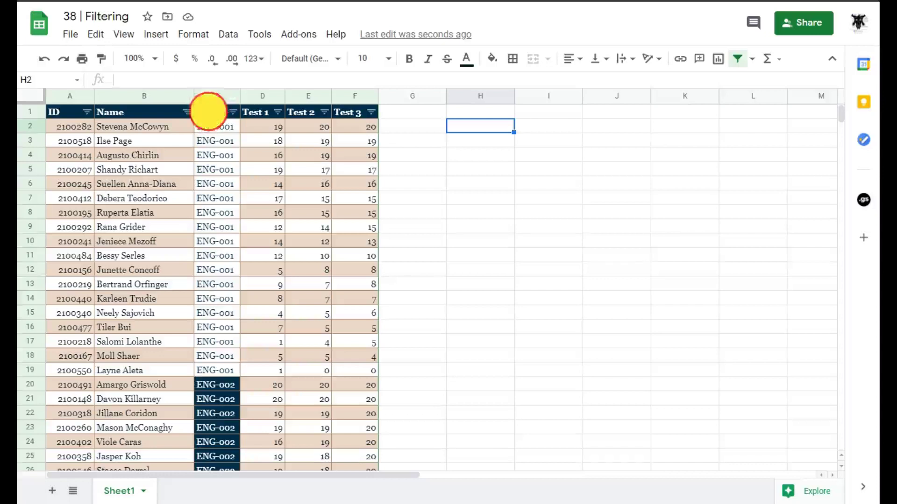
Step: Filter the Class column by fill colour #002F4A
{"action": "left_click", "coordinate": [207, 111]}
{"action": "left_click", "coordinate": [232, 112]}
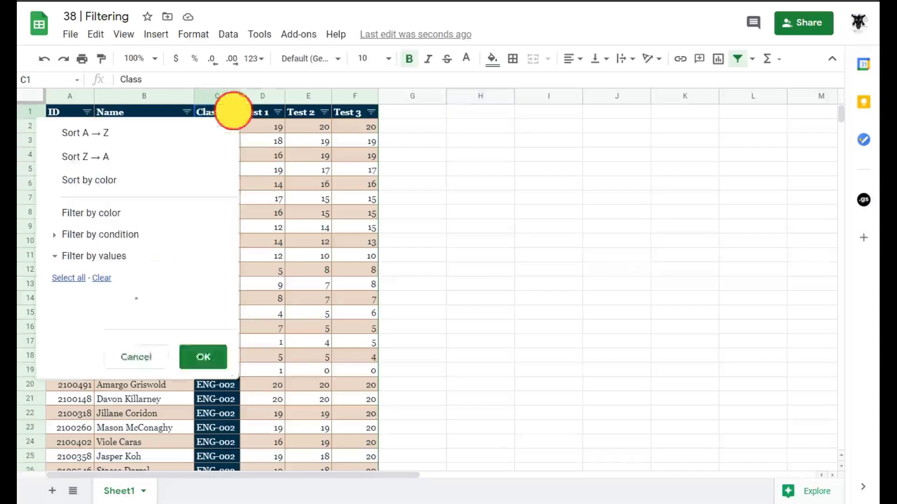
{"action": "mouse_move", "coordinate": [120, 215]}
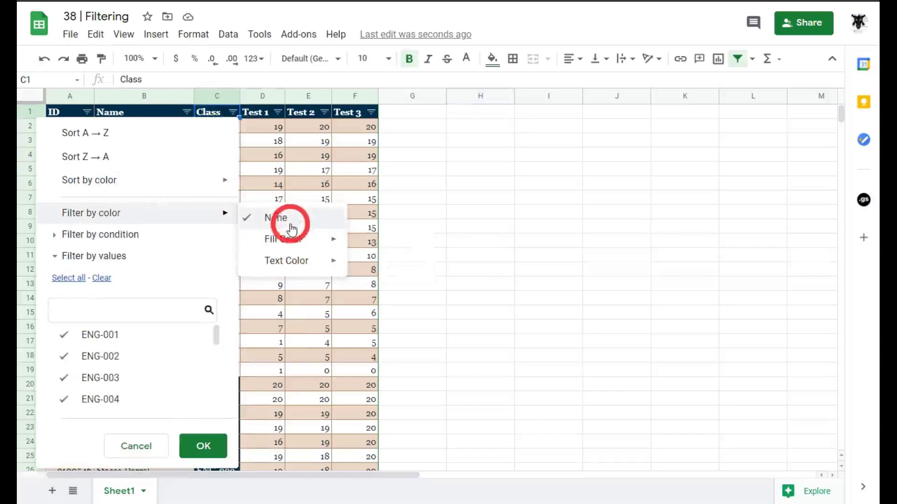
{"action": "mouse_move", "coordinate": [290, 237]}
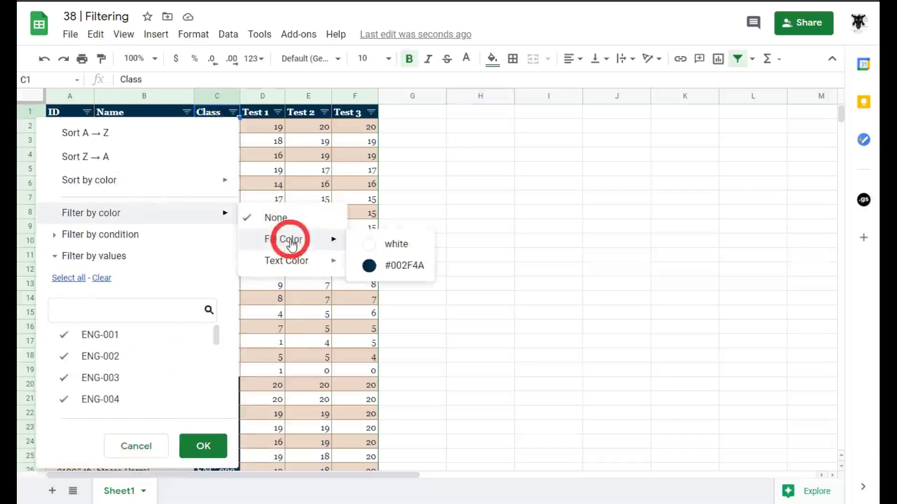
{"action": "left_click", "coordinate": [402, 266]}
{"action": "scroll", "coordinate": [215, 204], "scroll_direction": "down", "scroll_amount": 20}
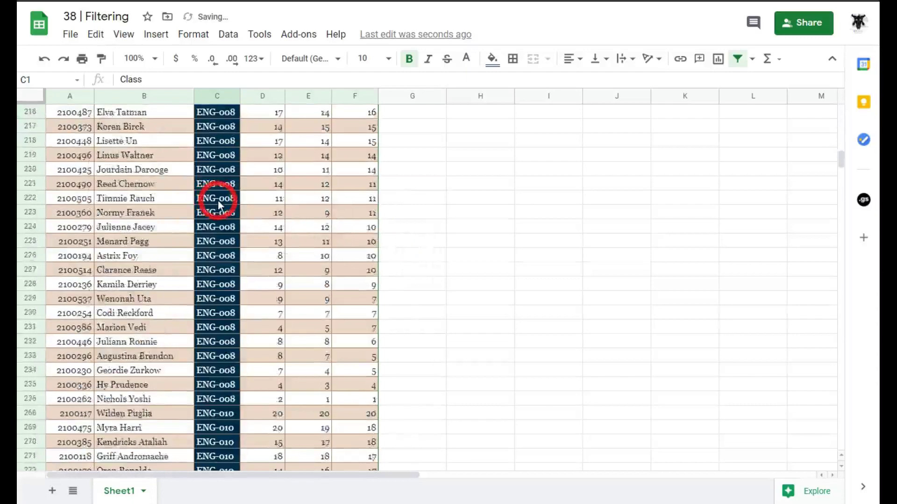
{"action": "scroll", "coordinate": [228, 213], "scroll_direction": "up", "scroll_amount": 20}
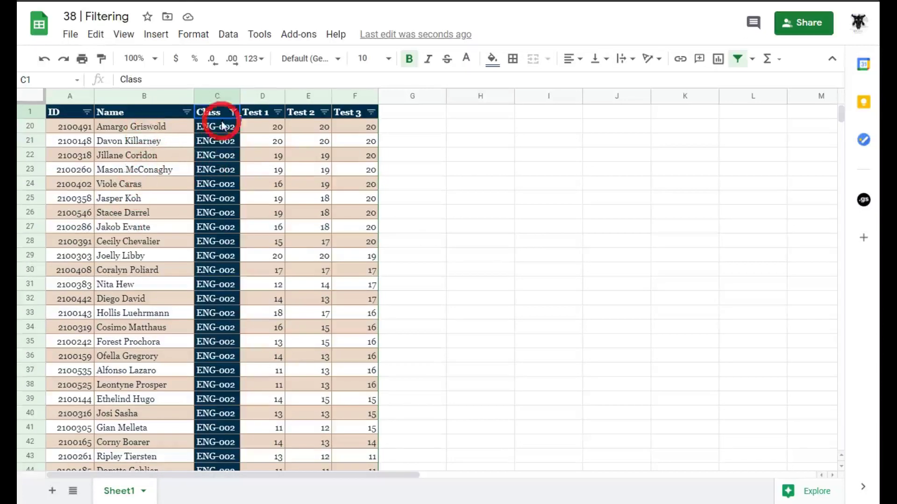
{"action": "left_click", "coordinate": [232, 113]}
{"action": "left_click", "coordinate": [201, 38]}
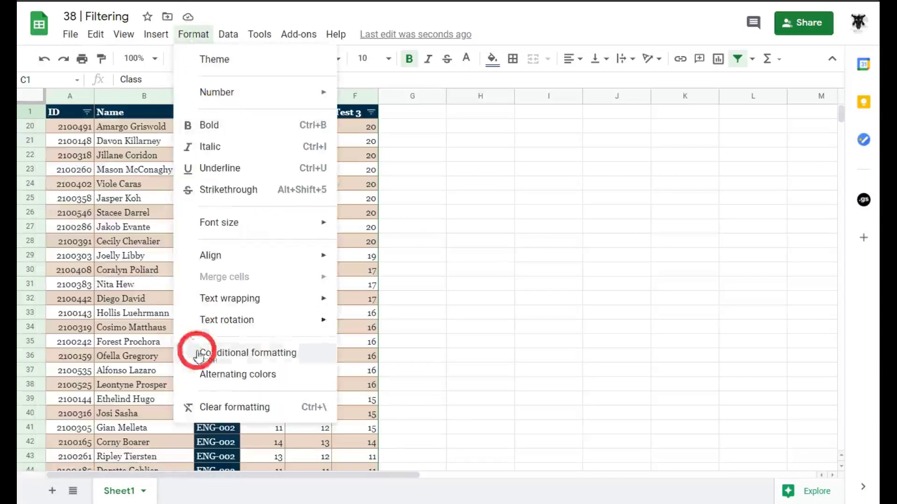
{"action": "left_click", "coordinate": [502, 174]}
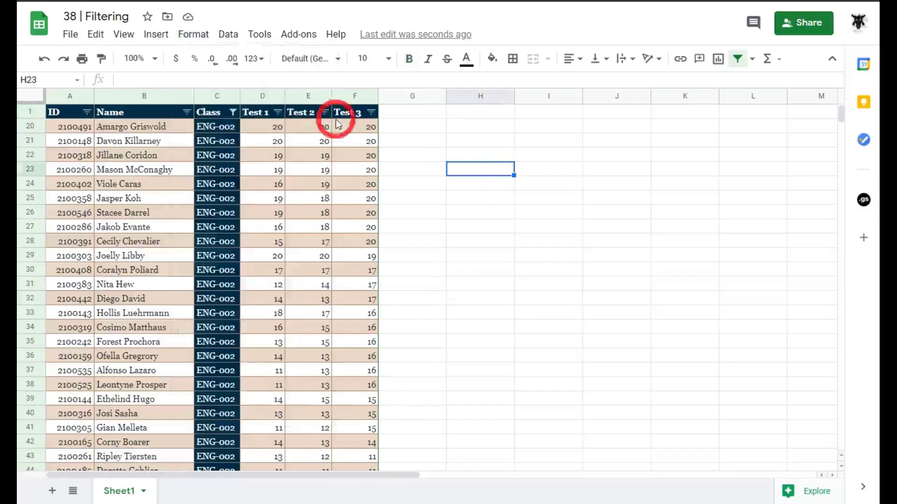
{"action": "left_click", "coordinate": [231, 113]}
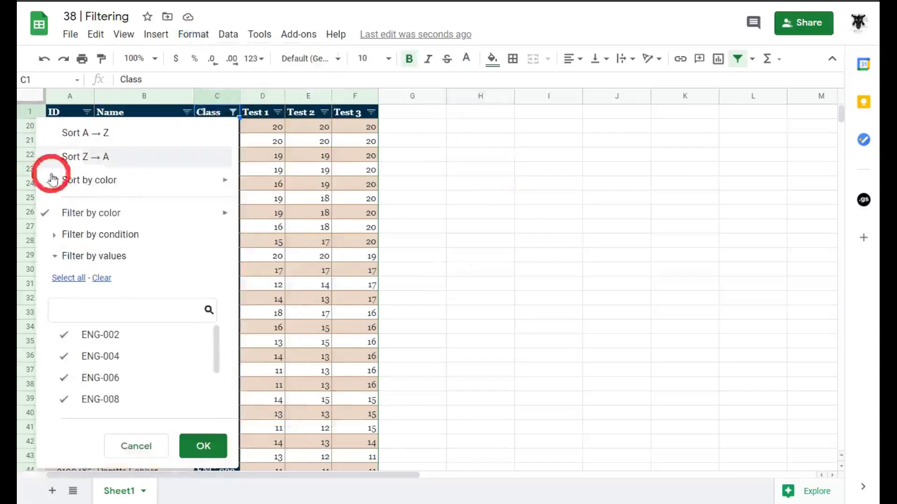
{"action": "mouse_move", "coordinate": [67, 213]}
{"action": "left_click", "coordinate": [273, 218]}
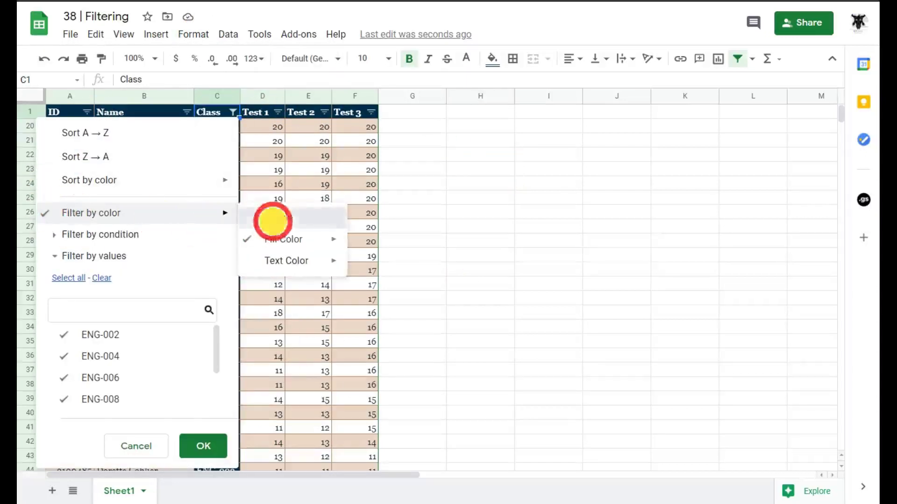
{"action": "left_click", "coordinate": [278, 112]}
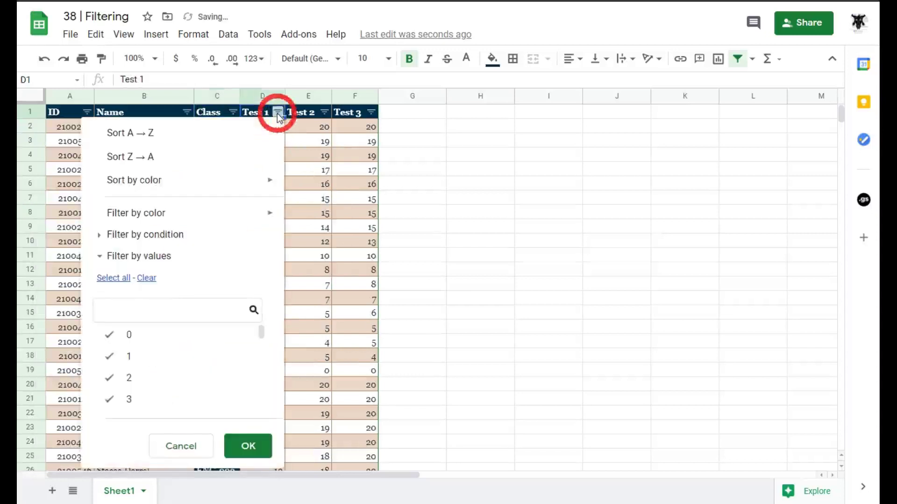
{"action": "mouse_move", "coordinate": [165, 214]}
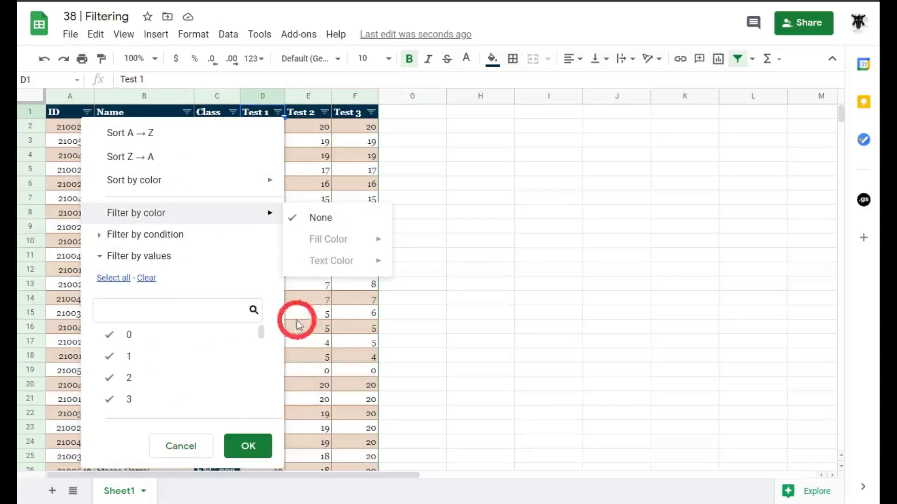
{"action": "left_click", "coordinate": [248, 448]}
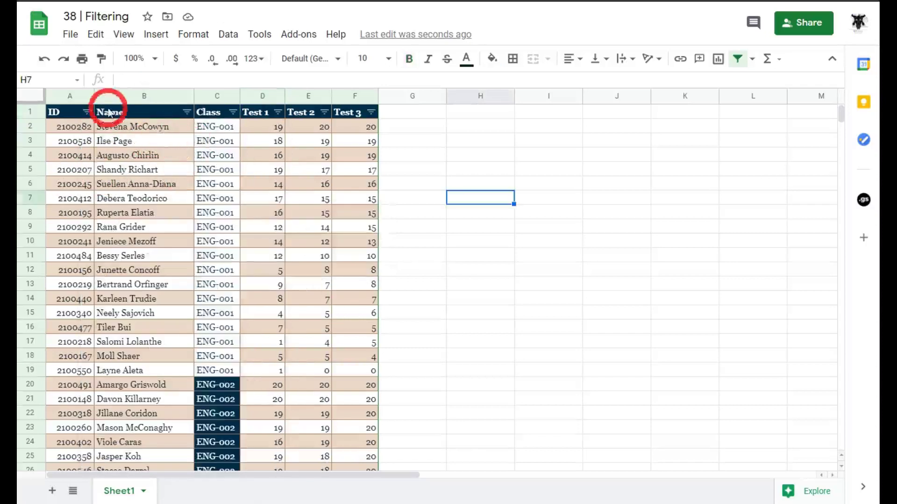
Step: Set the Name column's filter condition to Text contains 'St'
{"action": "left_click", "coordinate": [187, 112]}
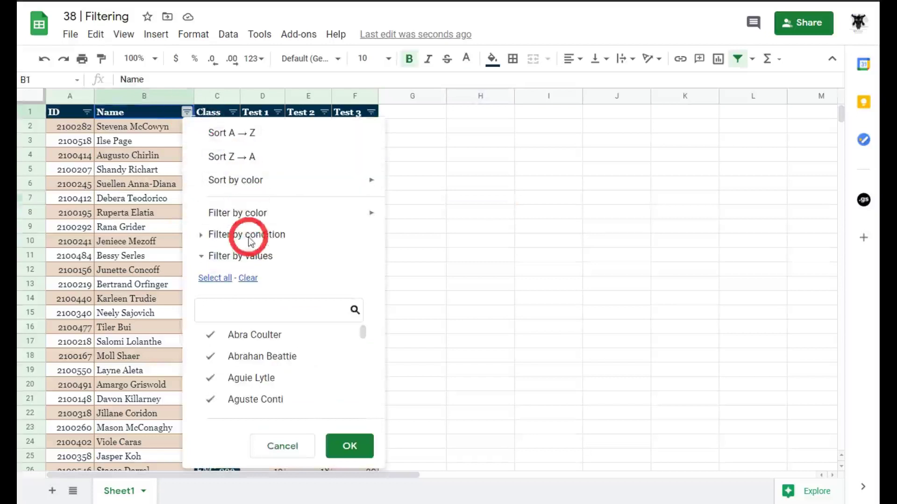
{"action": "left_click", "coordinate": [219, 235]}
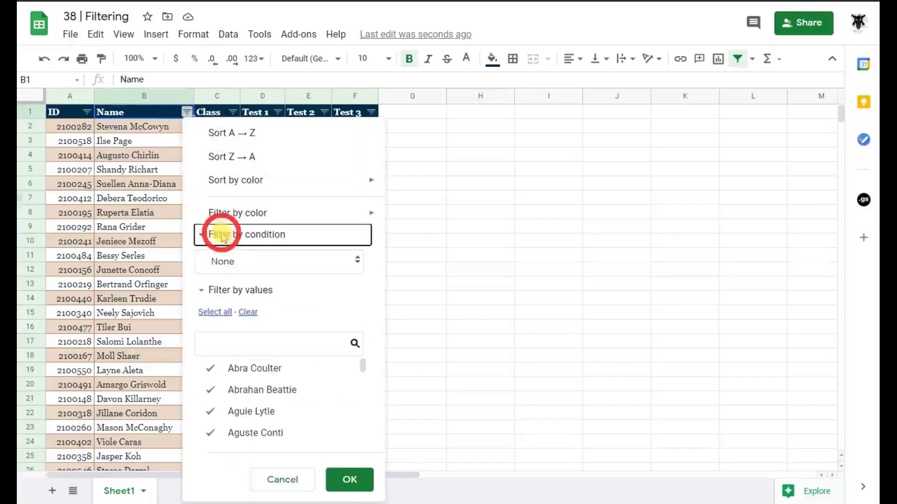
{"action": "left_click", "coordinate": [267, 266]}
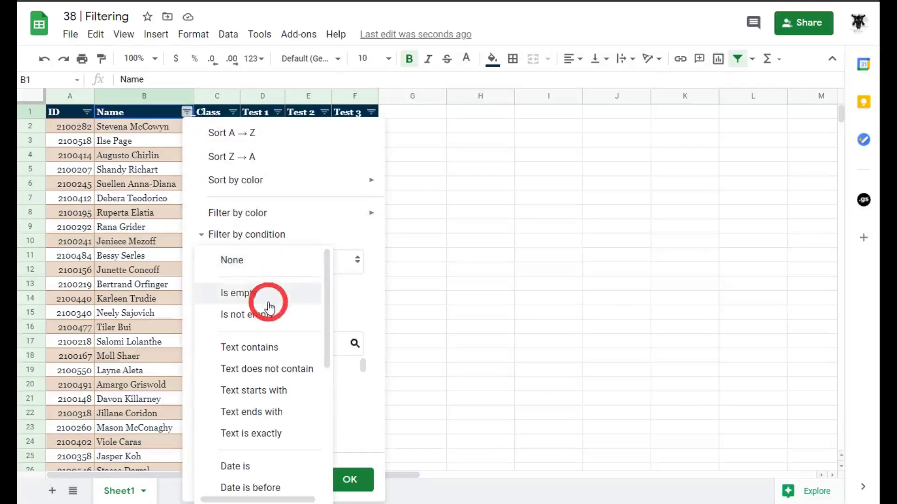
{"action": "scroll", "coordinate": [267, 314], "scroll_direction": "down", "scroll_amount": 5}
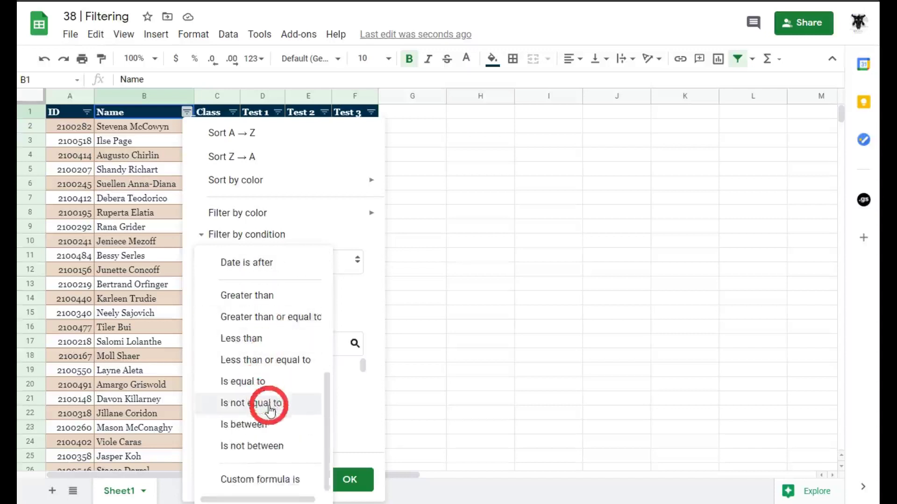
{"action": "scroll", "coordinate": [270, 409], "scroll_direction": "up", "scroll_amount": 5}
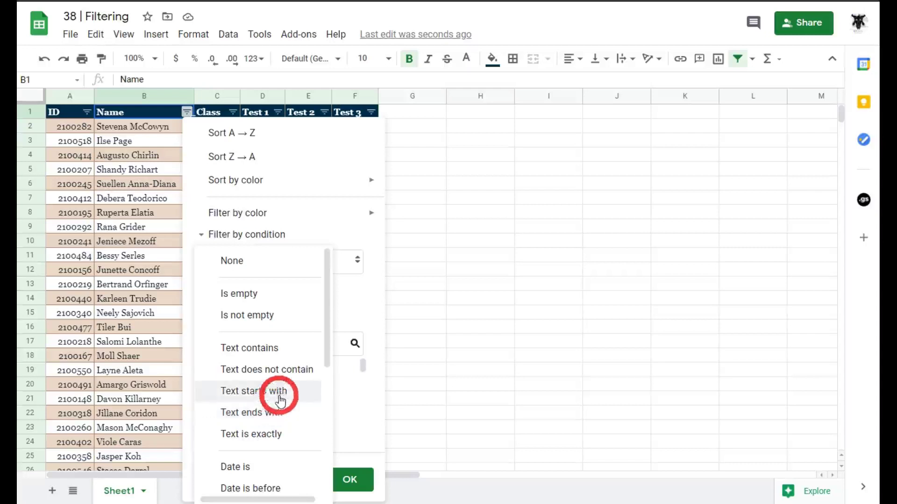
{"action": "left_click", "coordinate": [273, 351]}
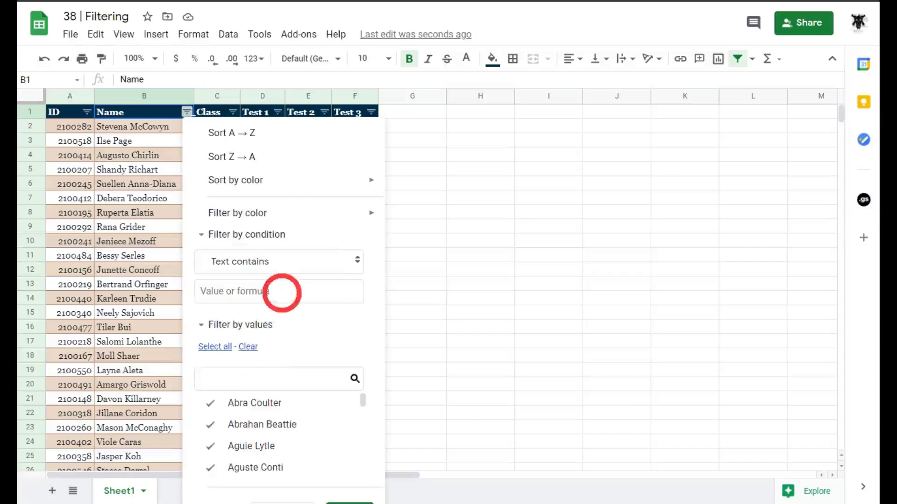
{"action": "left_click", "coordinate": [281, 293]}
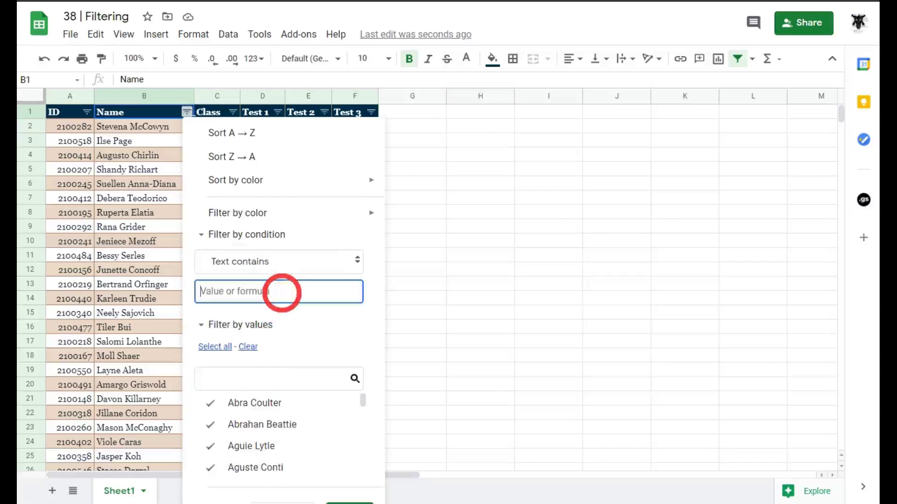
{"action": "type", "text": "St"}
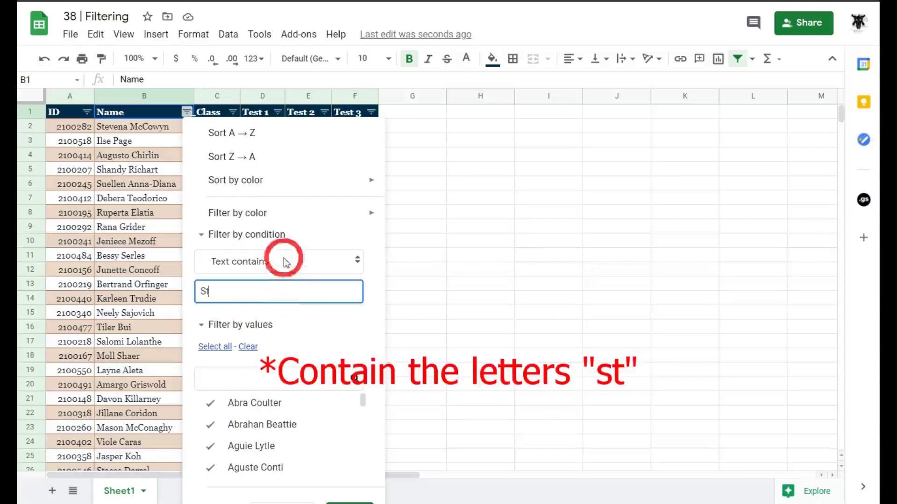
{"action": "scroll", "coordinate": [308, 364], "scroll_direction": "down", "scroll_amount": 2}
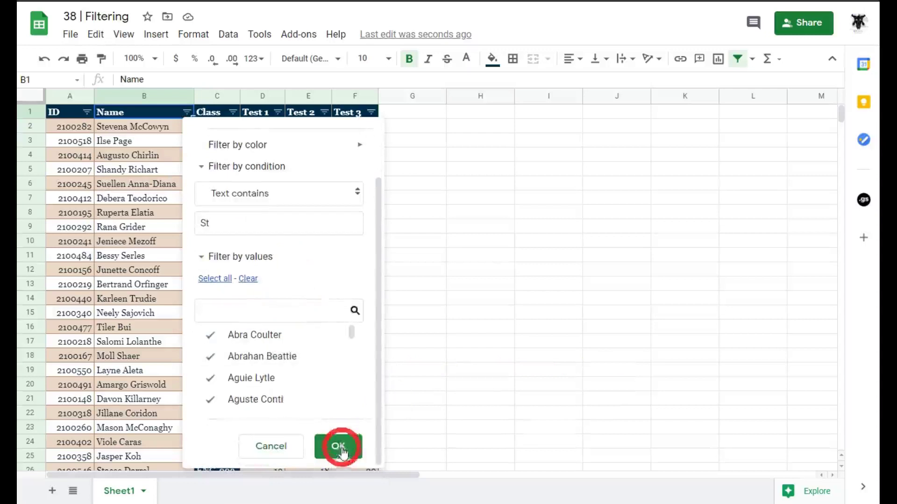
{"action": "left_click", "coordinate": [340, 447]}
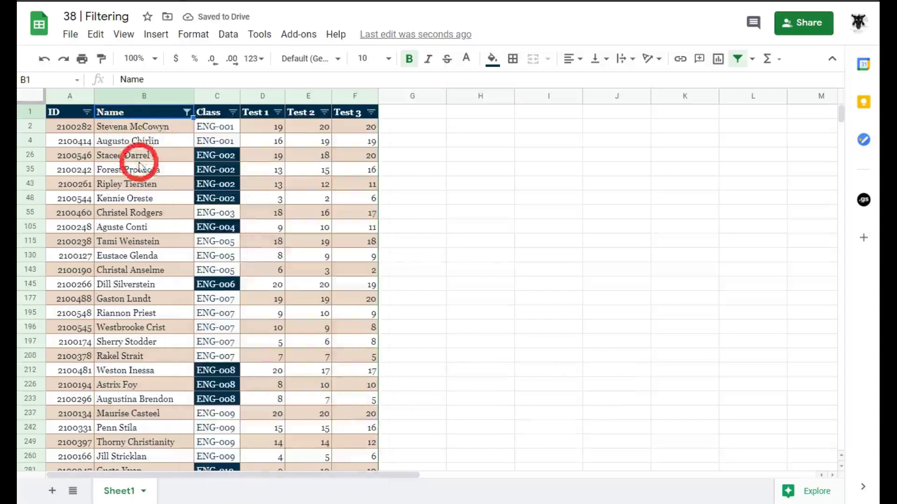
Step: Change the Name filter condition from Text contains to None
{"action": "scroll", "coordinate": [146, 259], "scroll_direction": "down", "scroll_amount": 5}
{"action": "scroll", "coordinate": [159, 327], "scroll_direction": "up", "scroll_amount": 5}
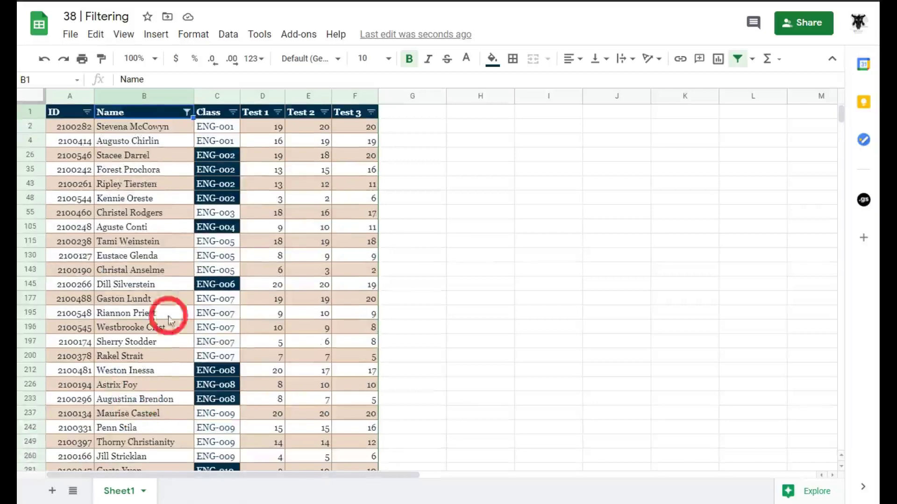
{"action": "left_click", "coordinate": [188, 114]}
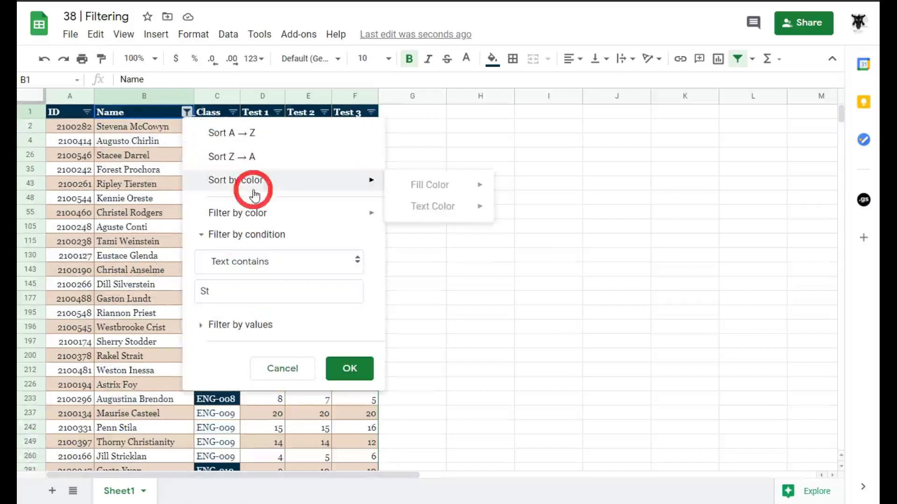
{"action": "left_click", "coordinate": [252, 236]}
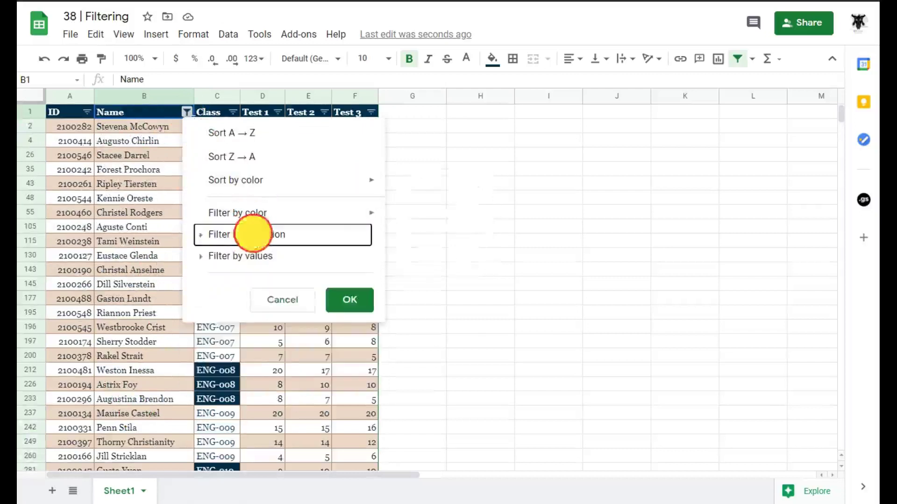
{"action": "left_click", "coordinate": [252, 234]}
{"action": "left_click", "coordinate": [295, 265]}
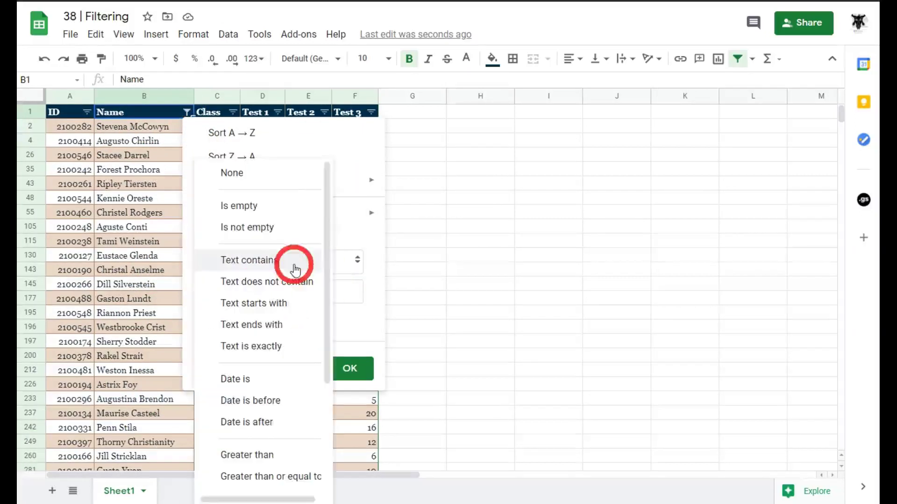
{"action": "left_click", "coordinate": [282, 172]}
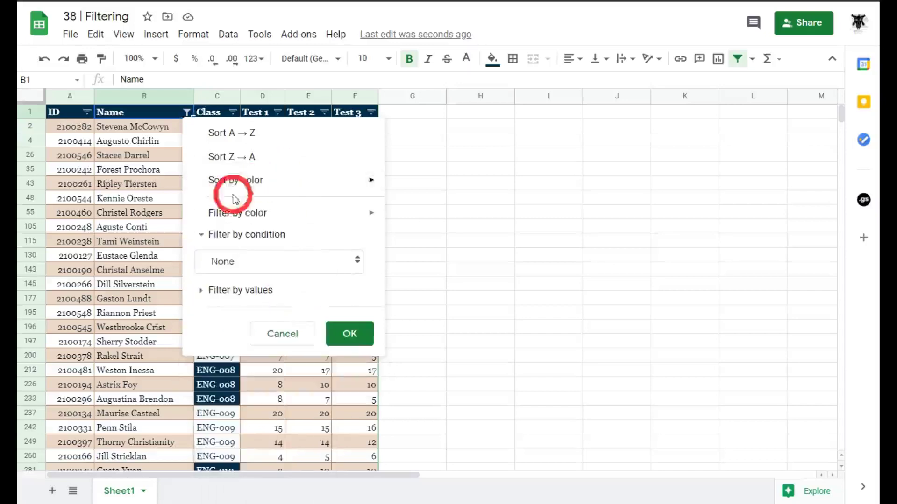
{"action": "left_click", "coordinate": [353, 334]}
{"action": "left_click", "coordinate": [473, 225]}
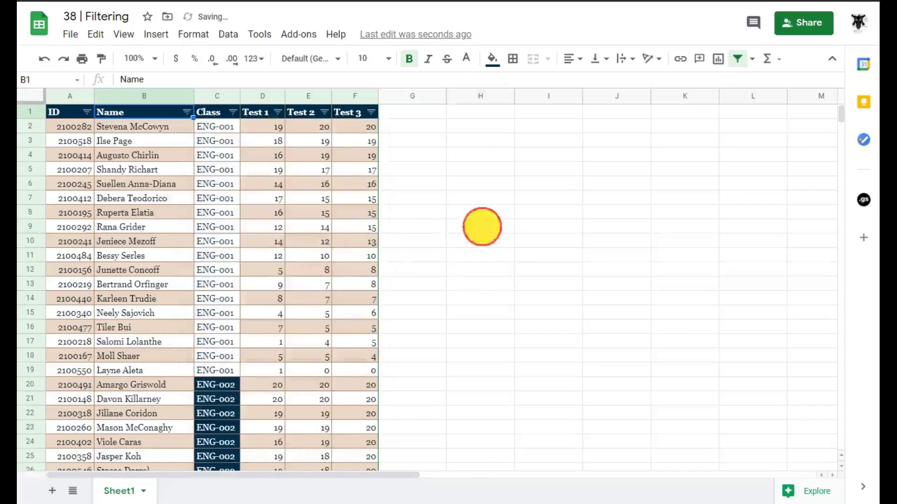
{"action": "left_click", "coordinate": [466, 240]}
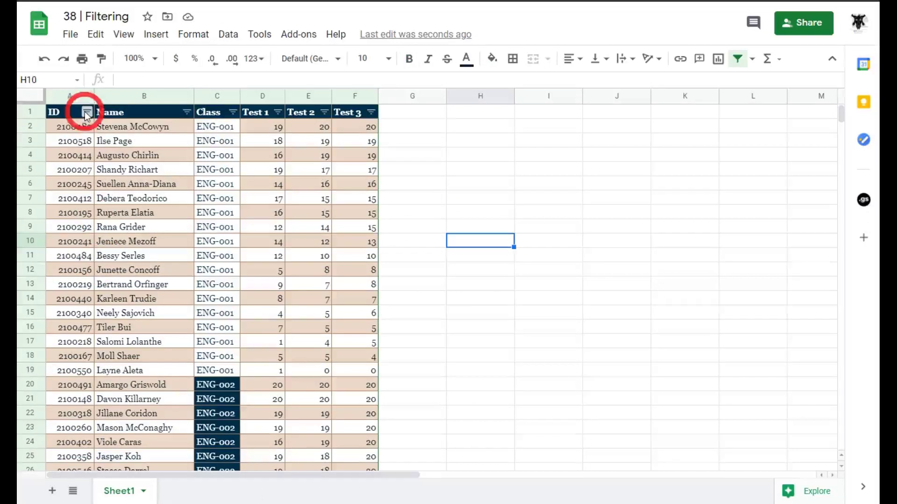
Step: Set the ID column's filter condition to Text ends with 3
{"action": "key", "text": "Up"}
{"action": "key", "text": "Up"}
{"action": "key", "text": "Up"}
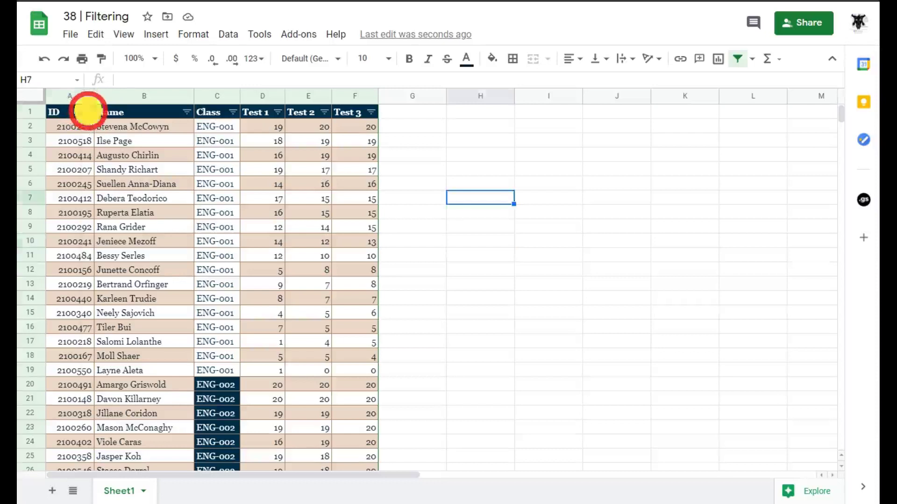
{"action": "left_click", "coordinate": [87, 111]}
{"action": "left_click", "coordinate": [175, 236]}
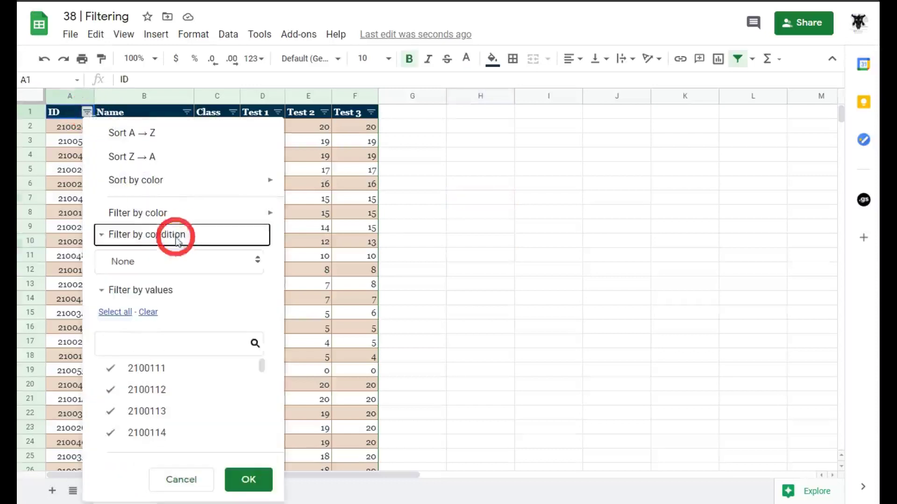
{"action": "left_click", "coordinate": [178, 257]}
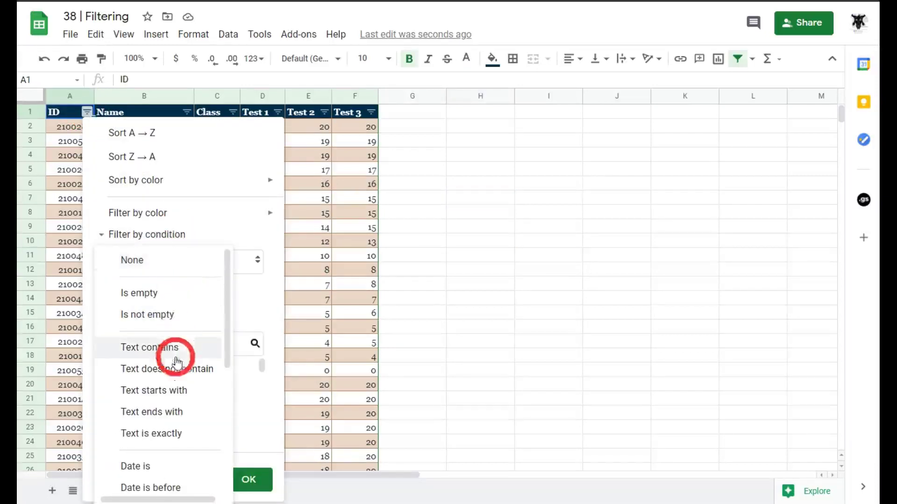
{"action": "left_click", "coordinate": [173, 414]}
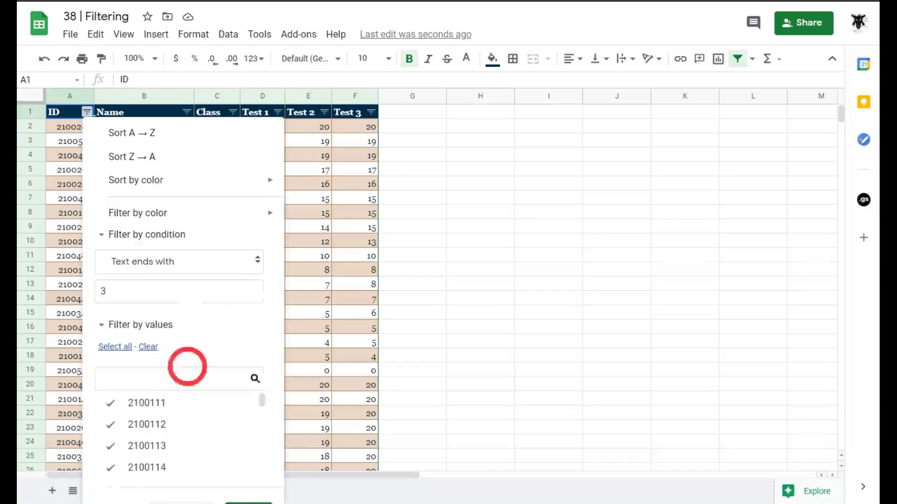
{"action": "left_click", "coordinate": [99, 293]}
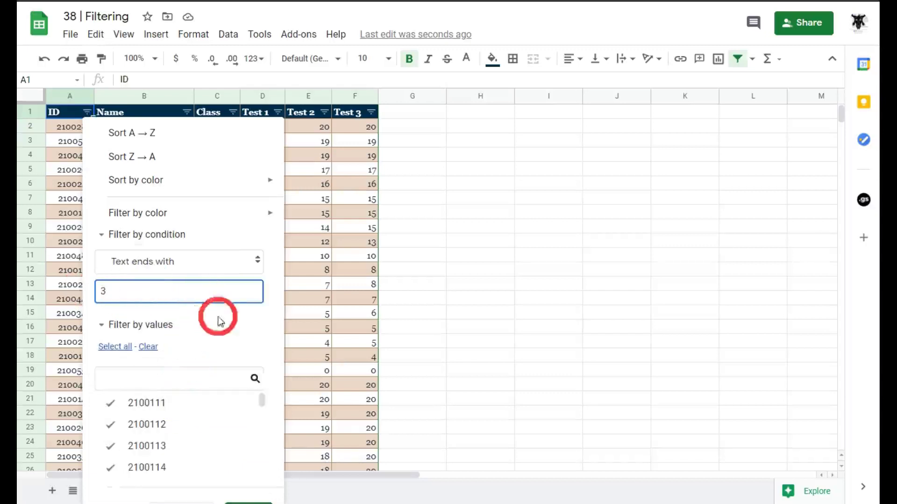
{"action": "scroll", "coordinate": [246, 348], "scroll_direction": "down", "scroll_amount": 8}
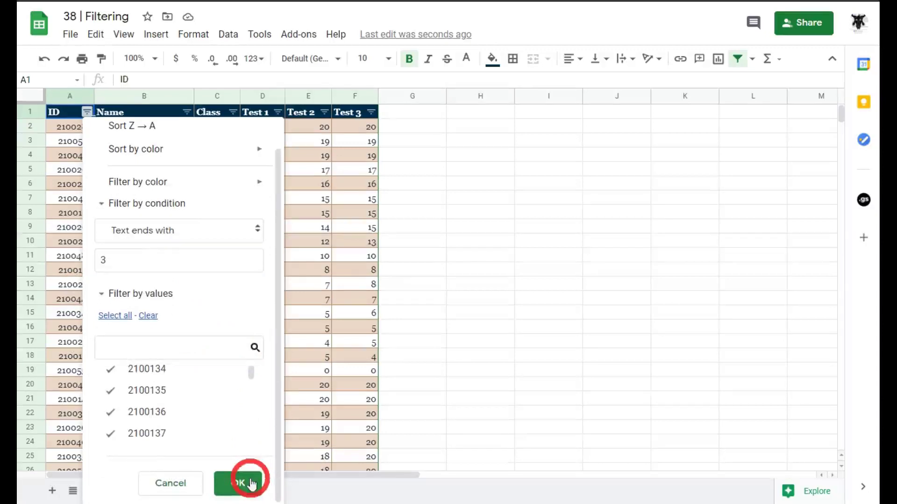
{"action": "left_click", "coordinate": [250, 477]}
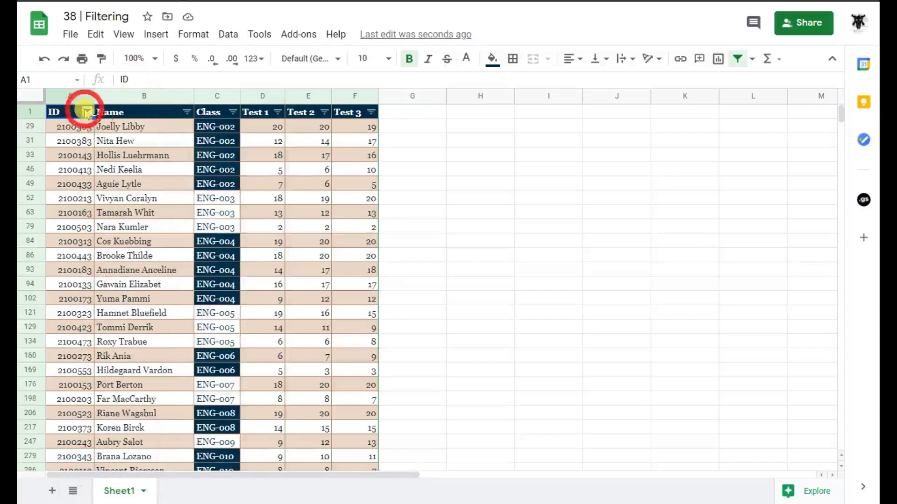
{"action": "left_click", "coordinate": [87, 112]}
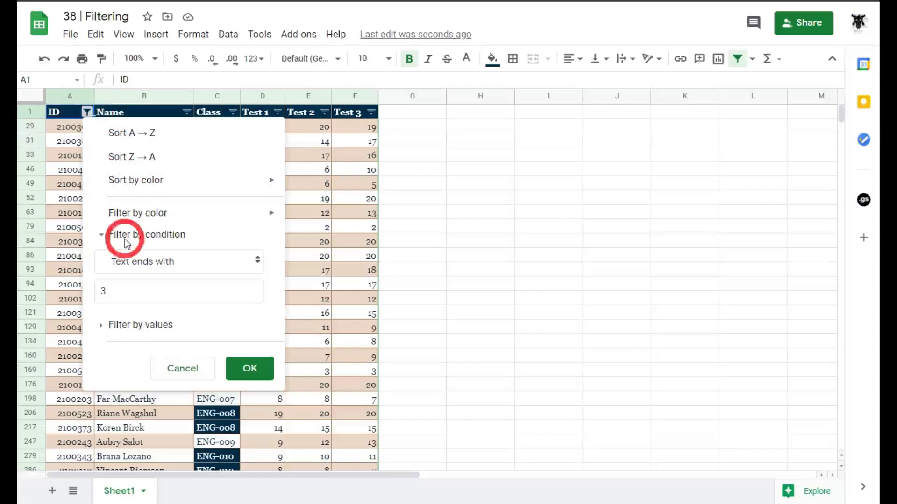
Step: Change the ID filter condition from Text ends with to None
{"action": "left_click", "coordinate": [201, 261]}
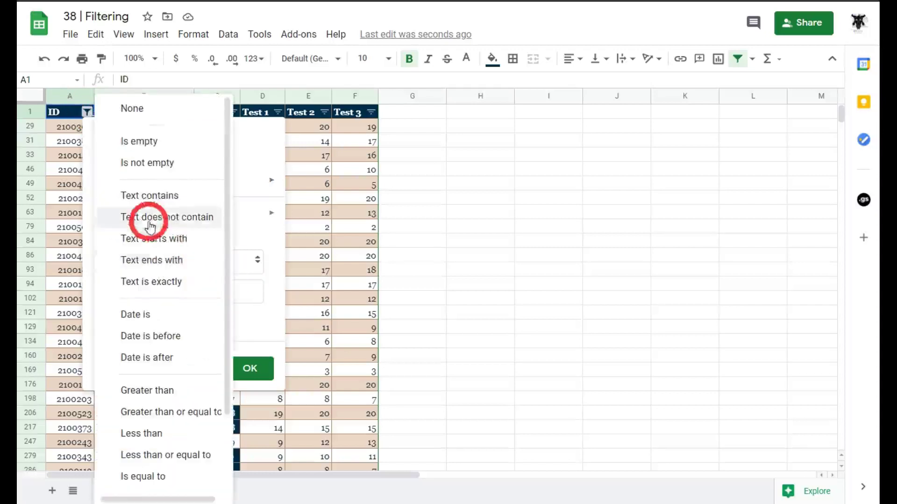
{"action": "left_click", "coordinate": [149, 121]}
{"action": "left_click", "coordinate": [245, 334]}
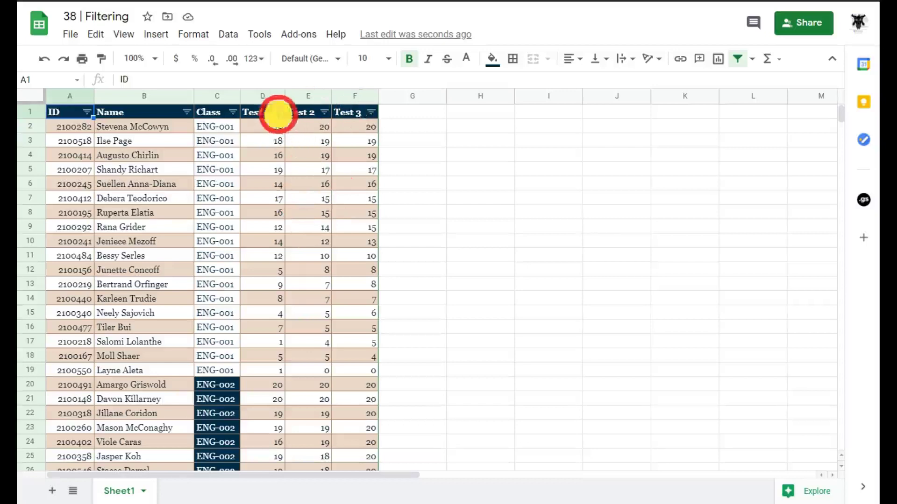
{"action": "left_click", "coordinate": [278, 114]}
Step: Set the Test 1 filter condition to Is between 12 and 14
{"action": "scroll", "coordinate": [161, 355], "scroll_direction": "down", "scroll_amount": 5}
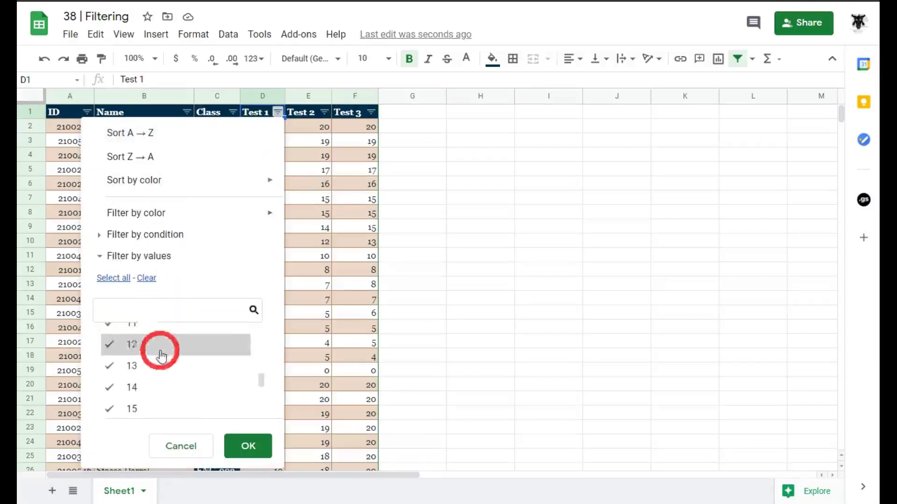
{"action": "scroll", "coordinate": [144, 344], "scroll_direction": "up", "scroll_amount": 5}
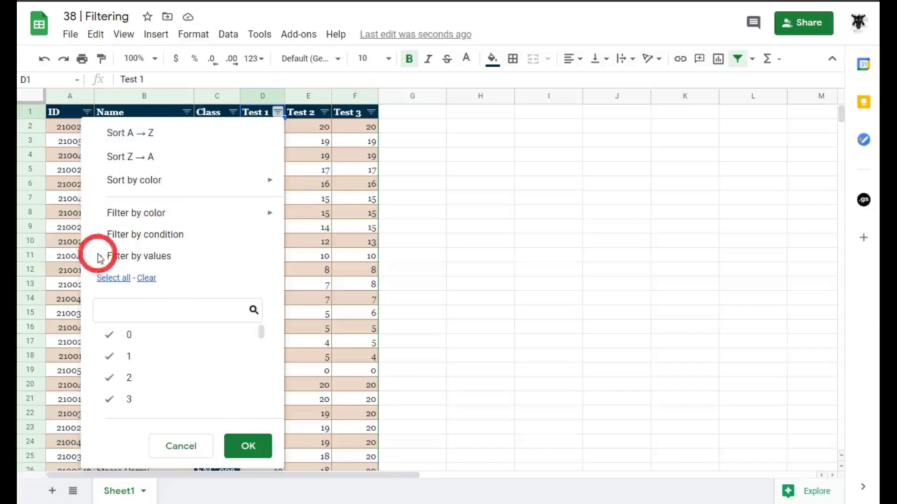
{"action": "left_click", "coordinate": [100, 235]}
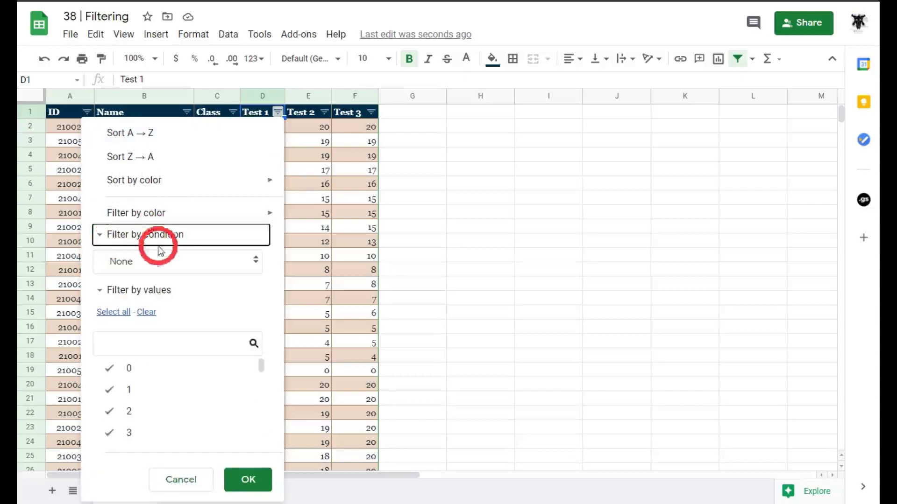
{"action": "left_click", "coordinate": [178, 260]}
{"action": "scroll", "coordinate": [182, 337], "scroll_direction": "down", "scroll_amount": 3}
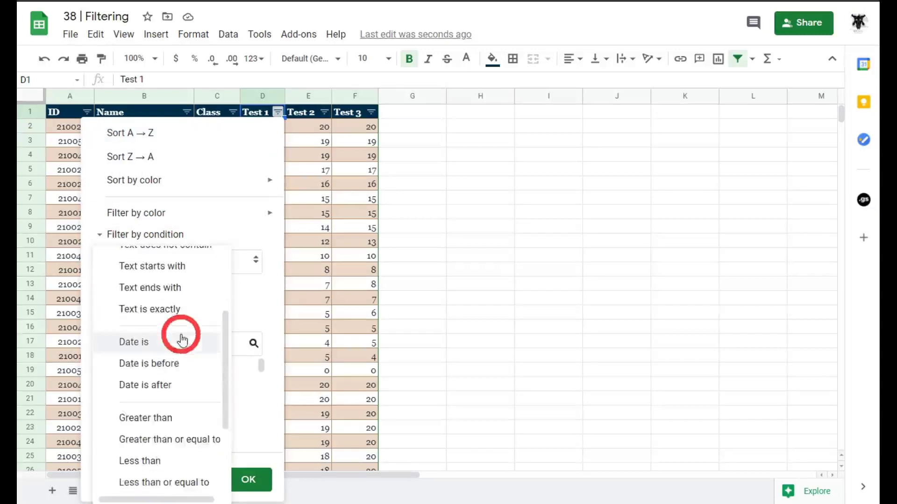
{"action": "scroll", "coordinate": [187, 369], "scroll_direction": "up", "scroll_amount": 3}
{"action": "scroll", "coordinate": [180, 355], "scroll_direction": "down", "scroll_amount": 6}
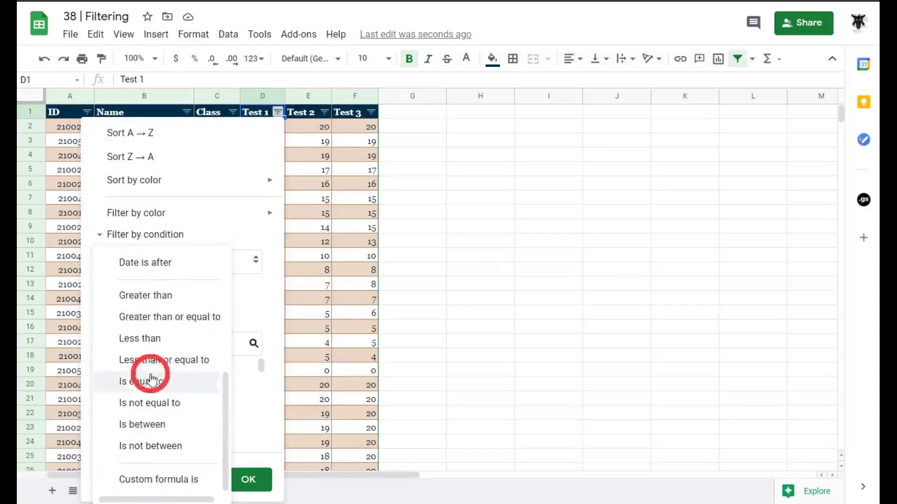
{"action": "left_click", "coordinate": [156, 424]}
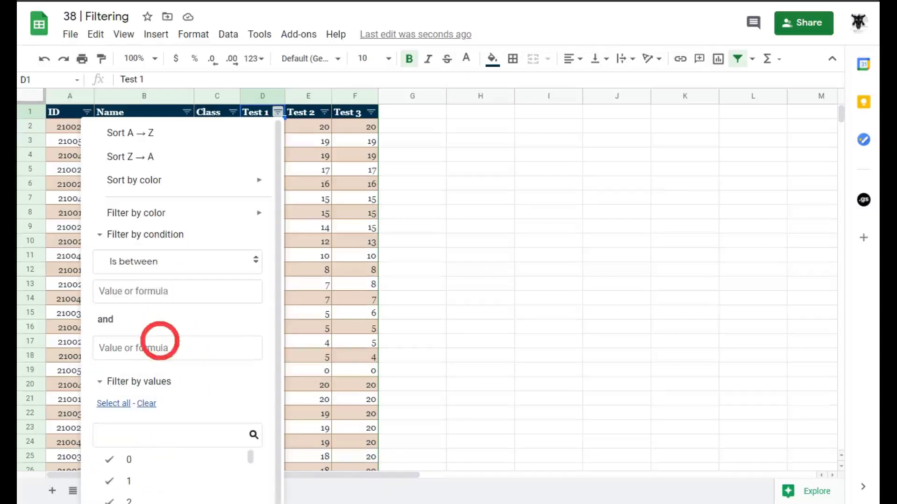
{"action": "left_click", "coordinate": [150, 292]}
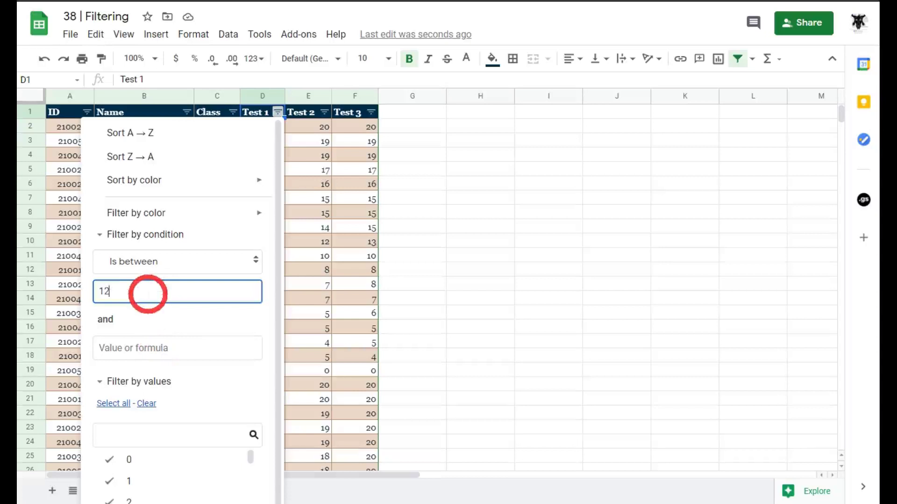
{"action": "key", "text": "Tab"}
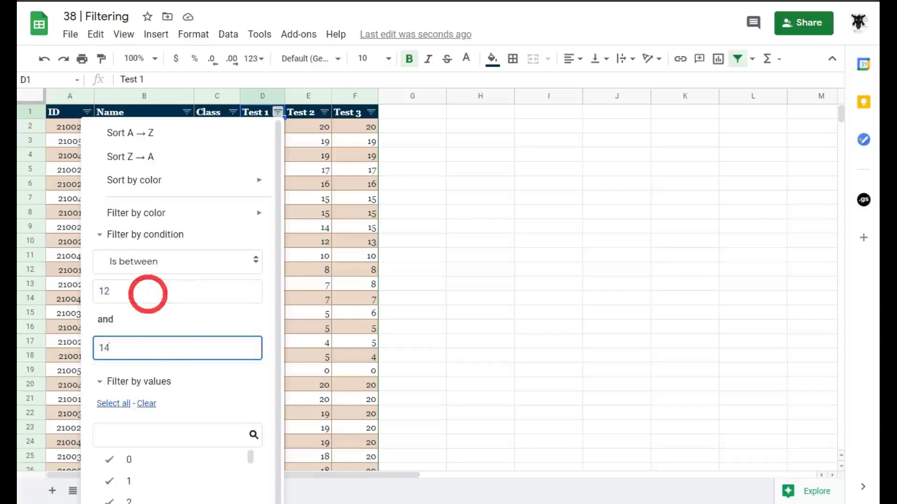
{"action": "scroll", "coordinate": [220, 367], "scroll_direction": "down", "scroll_amount": 3}
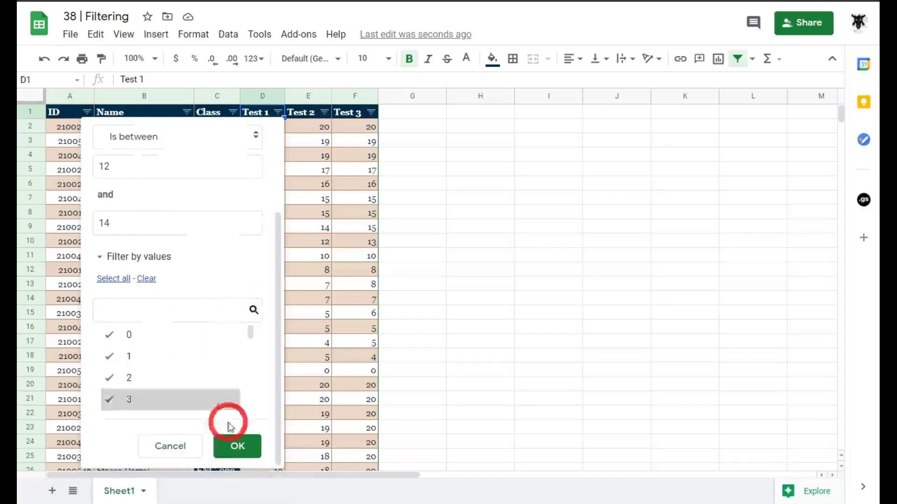
{"action": "left_click", "coordinate": [239, 447]}
Step: Set the Test 2 filter condition to Is between 12 and 14
{"action": "left_click", "coordinate": [324, 112]}
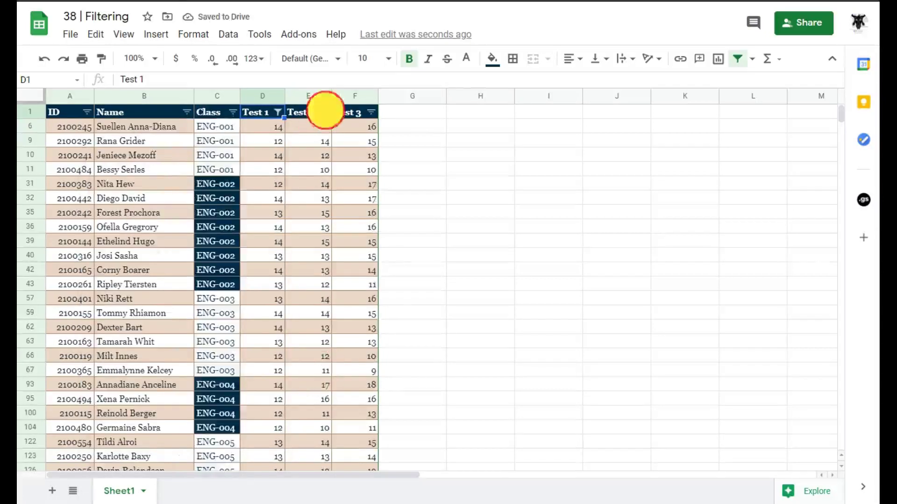
{"action": "left_click", "coordinate": [209, 240]}
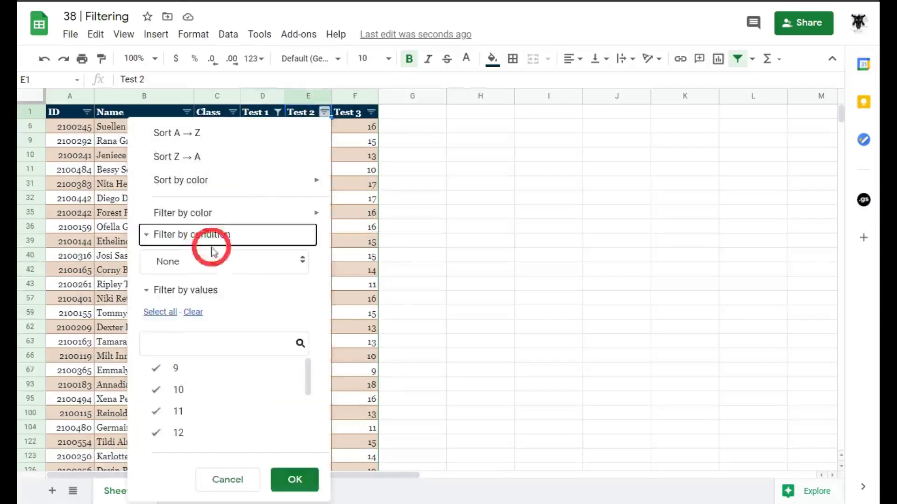
{"action": "left_click", "coordinate": [241, 260]}
{"action": "scroll", "coordinate": [227, 345], "scroll_direction": "down", "scroll_amount": 3}
{"action": "scroll", "coordinate": [227, 346], "scroll_direction": "down", "scroll_amount": 4}
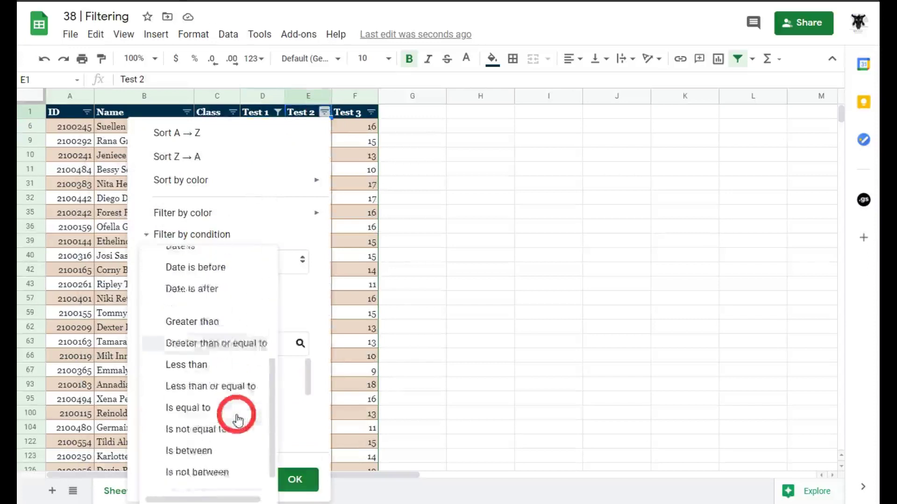
{"action": "left_click", "coordinate": [206, 424]}
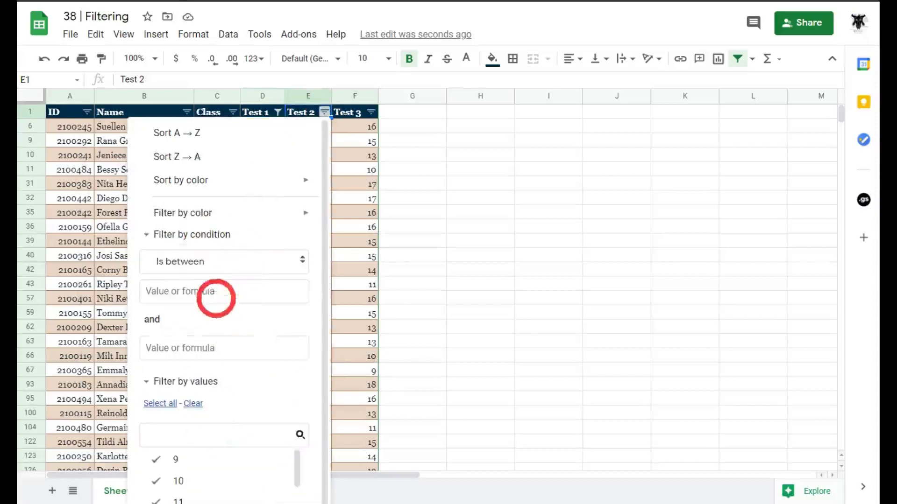
{"action": "left_click", "coordinate": [214, 293]}
{"action": "type", "text": "12"}
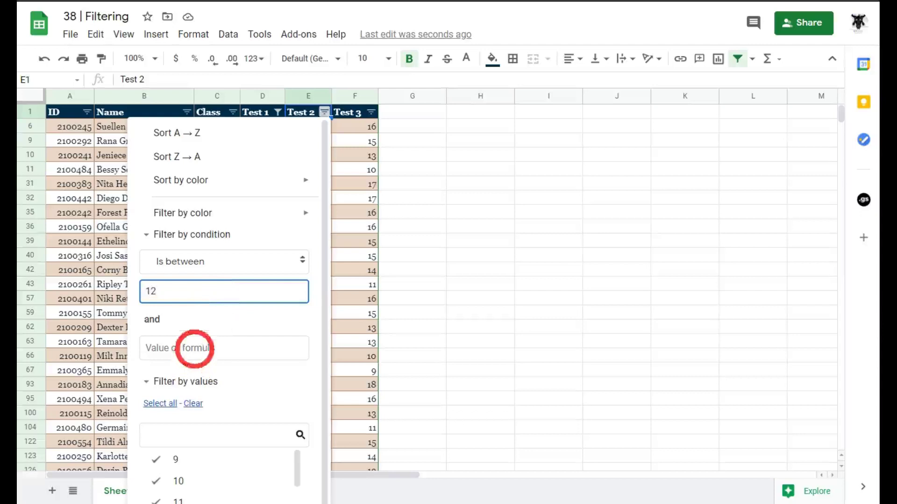
{"action": "left_click", "coordinate": [197, 347]}
{"action": "type", "text": "14"}
{"action": "scroll", "coordinate": [305, 386], "scroll_direction": "down", "scroll_amount": 5}
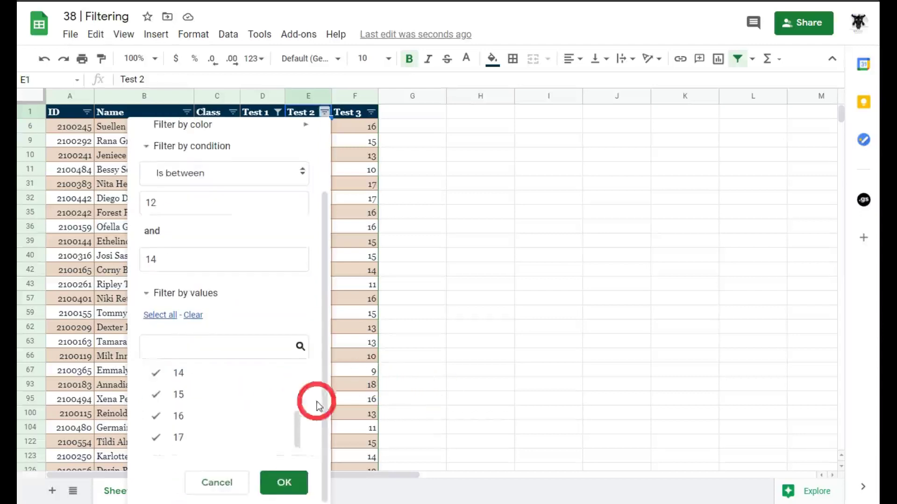
{"action": "key", "text": "Return"}
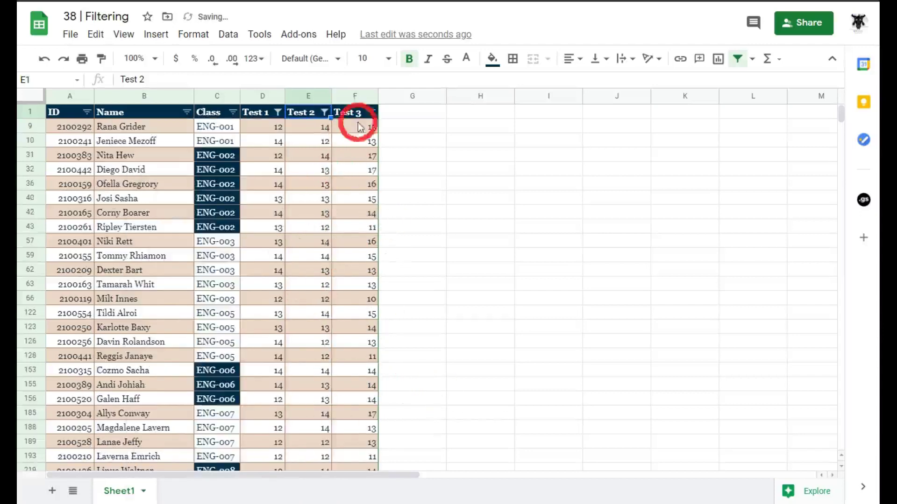
Step: Set the Test 3 filter condition to Is between 12 and 14
{"action": "left_click", "coordinate": [371, 113]}
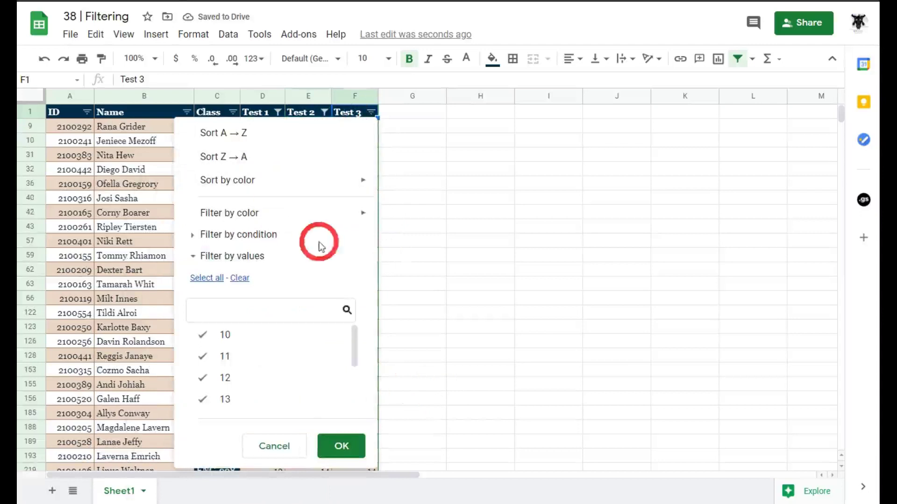
{"action": "left_click", "coordinate": [192, 234]}
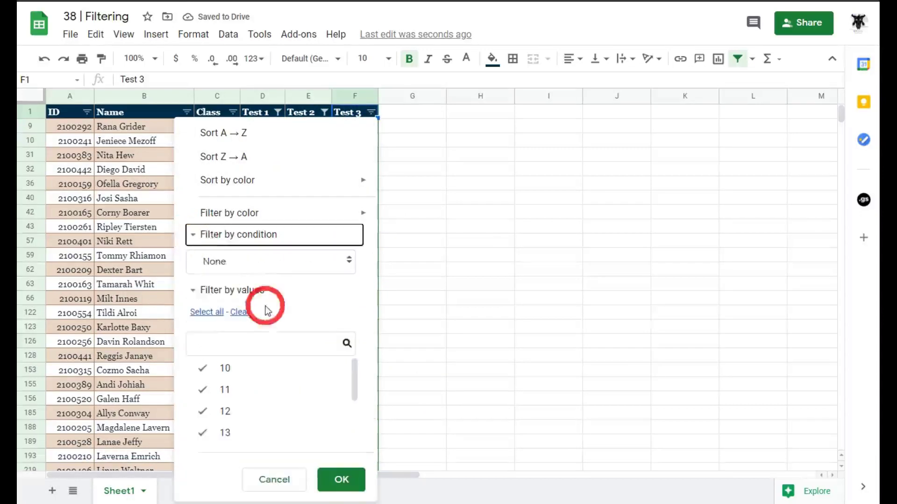
{"action": "left_click", "coordinate": [284, 266]}
{"action": "scroll", "coordinate": [276, 341], "scroll_direction": "down", "scroll_amount": 5}
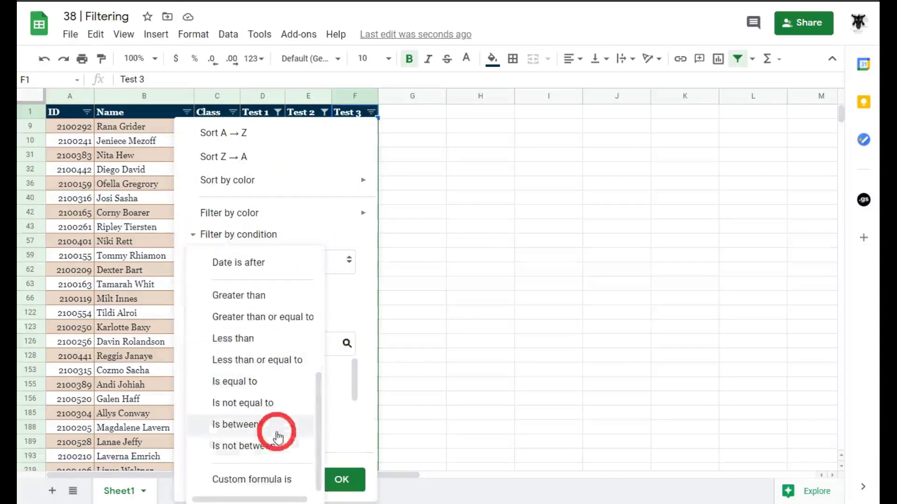
{"action": "left_click", "coordinate": [286, 427]}
{"action": "scroll", "coordinate": [345, 365], "scroll_direction": "down", "scroll_amount": 1}
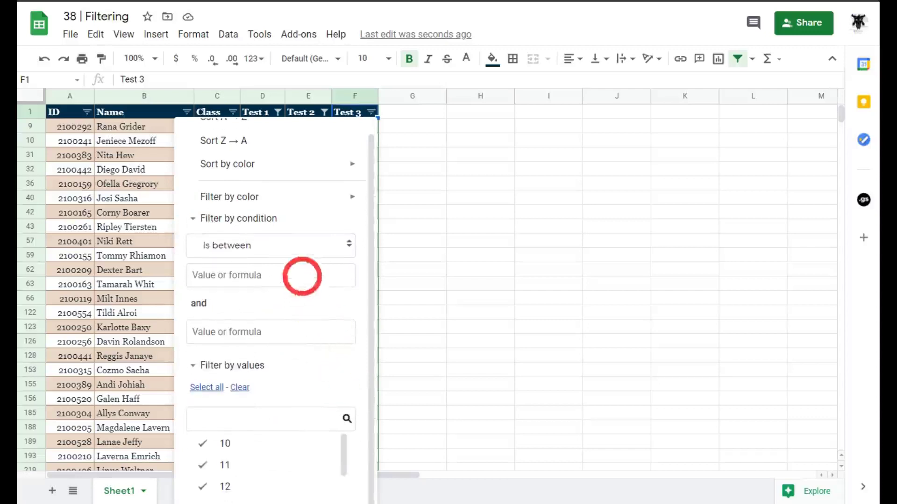
{"action": "left_click", "coordinate": [290, 280]}
{"action": "type", "text": "12"}
{"action": "left_click", "coordinate": [265, 333]}
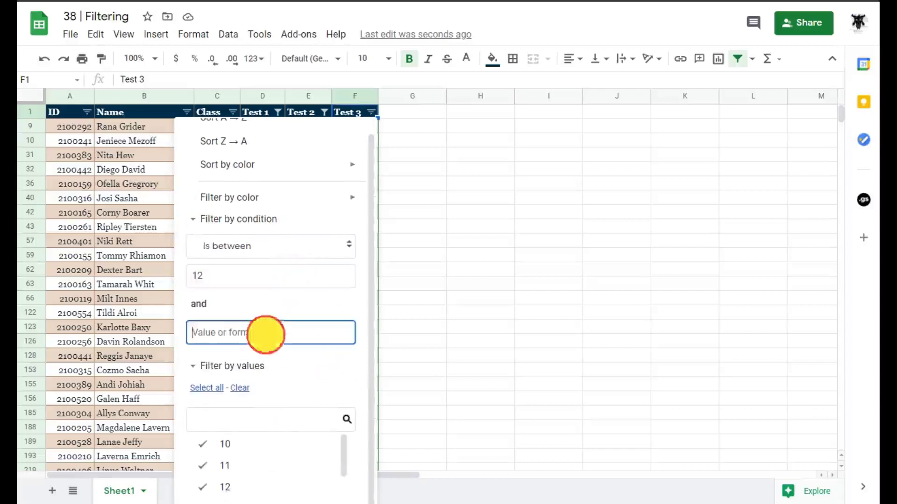
{"action": "type", "text": "14"}
{"action": "left_click", "coordinate": [331, 380]}
{"action": "scroll", "coordinate": [331, 379], "scroll_direction": "down", "scroll_amount": 3}
{"action": "left_click", "coordinate": [329, 480]}
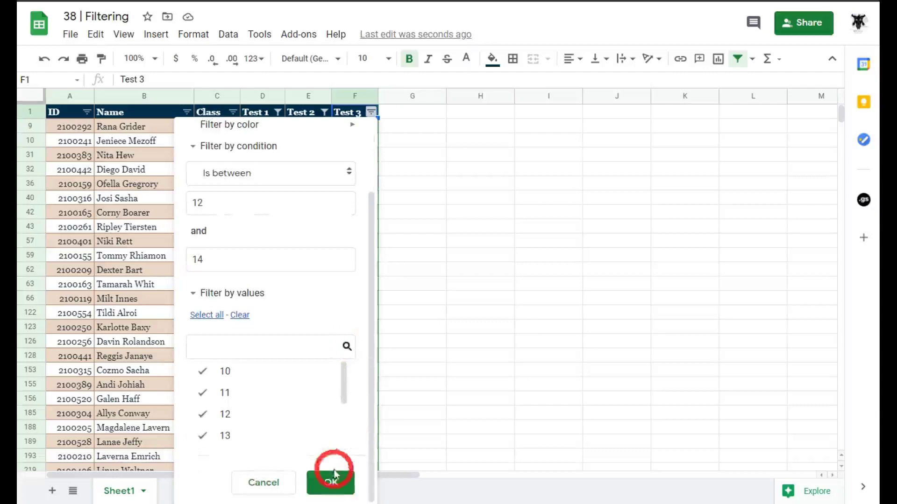
{"action": "scroll", "coordinate": [323, 301], "scroll_direction": "down", "scroll_amount": 5}
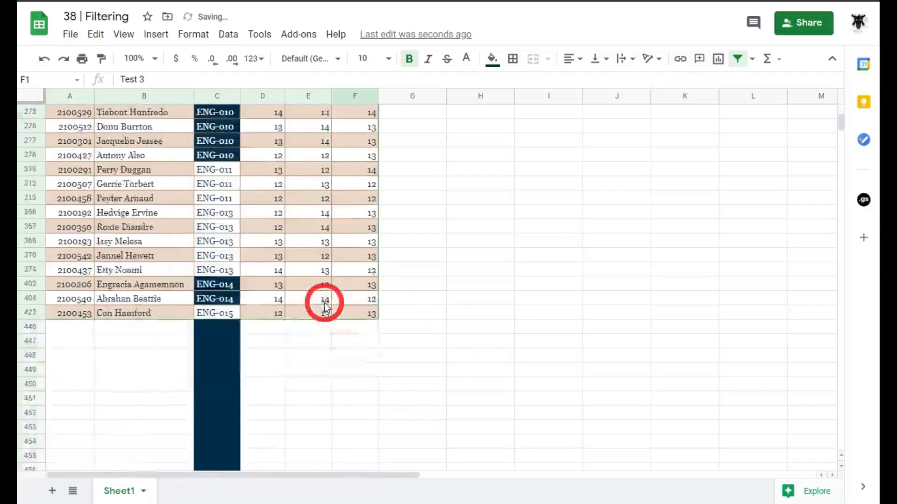
{"action": "scroll", "coordinate": [323, 300], "scroll_direction": "up", "scroll_amount": 5}
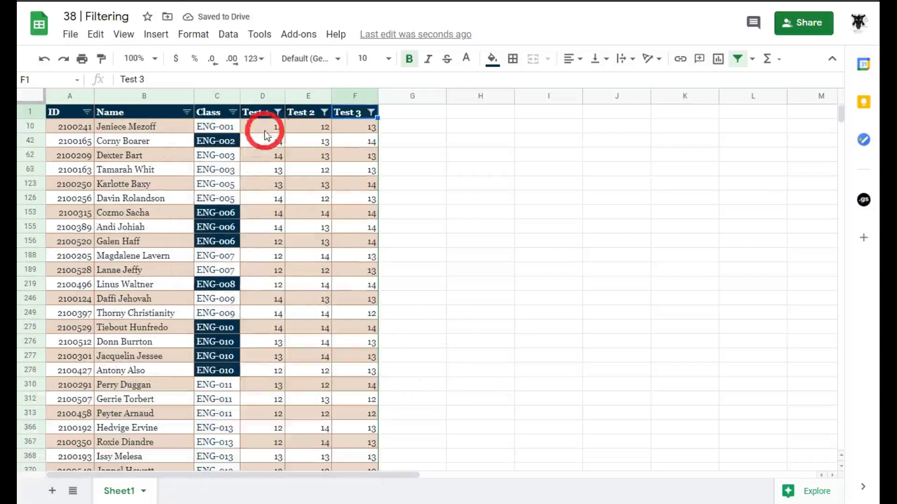
{"action": "scroll", "coordinate": [355, 150], "scroll_direction": "down", "scroll_amount": 3}
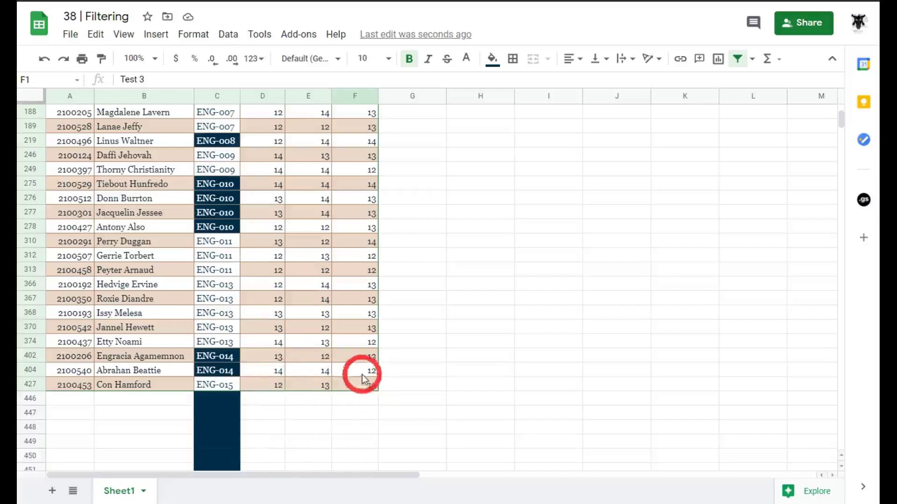
{"action": "scroll", "coordinate": [366, 368], "scroll_direction": "up", "scroll_amount": 3}
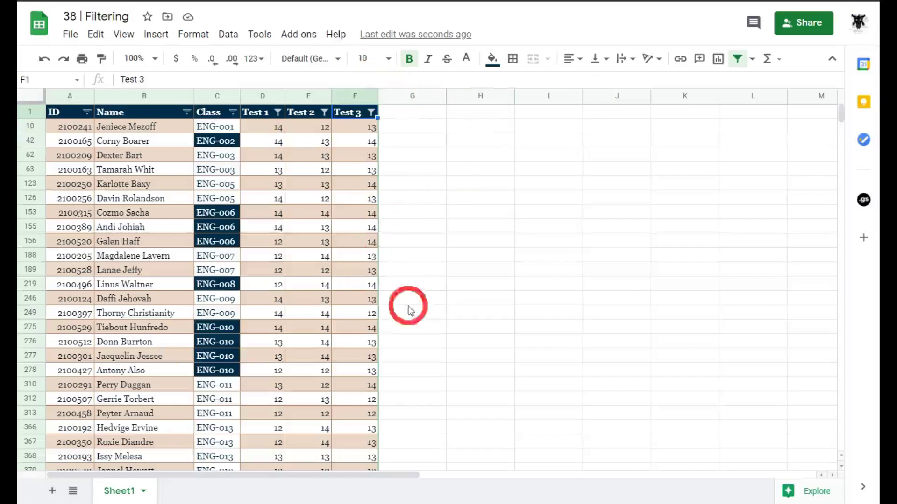
Step: Turn off the table filter so all student rows from ENG-001 reappear, then deselect
{"action": "left_click", "coordinate": [734, 57]}
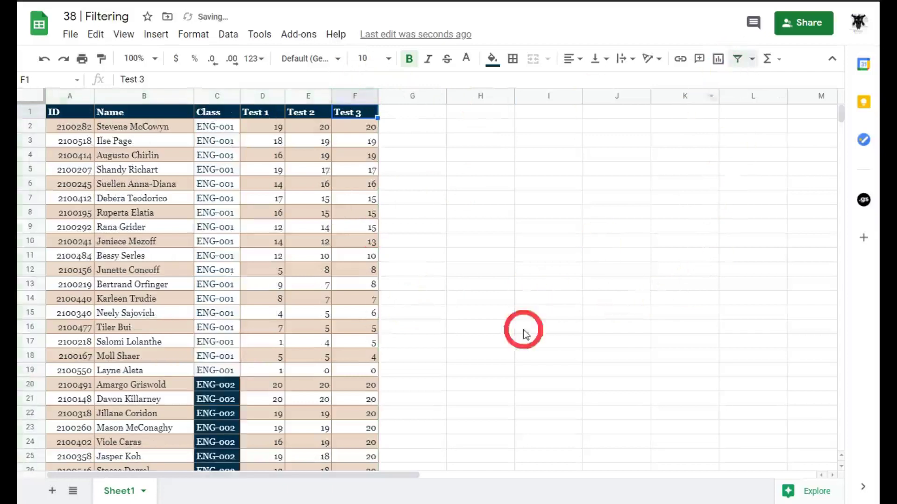
{"action": "left_click", "coordinate": [508, 172]}
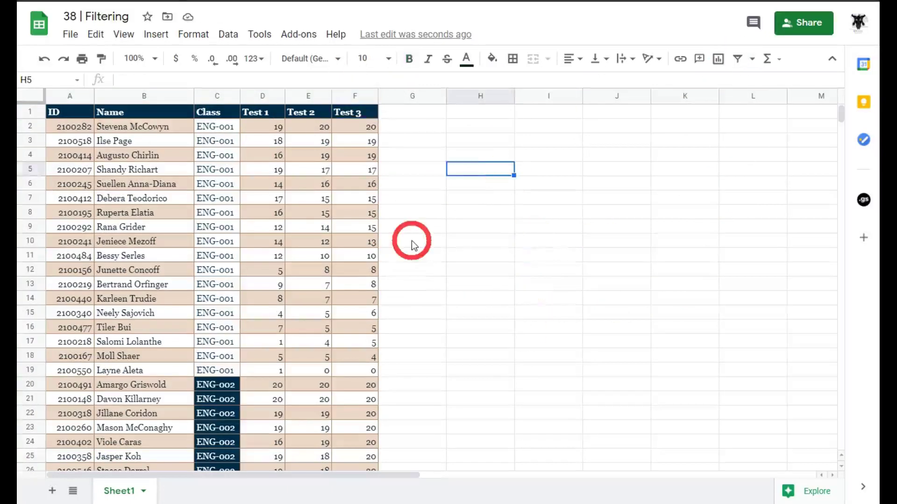